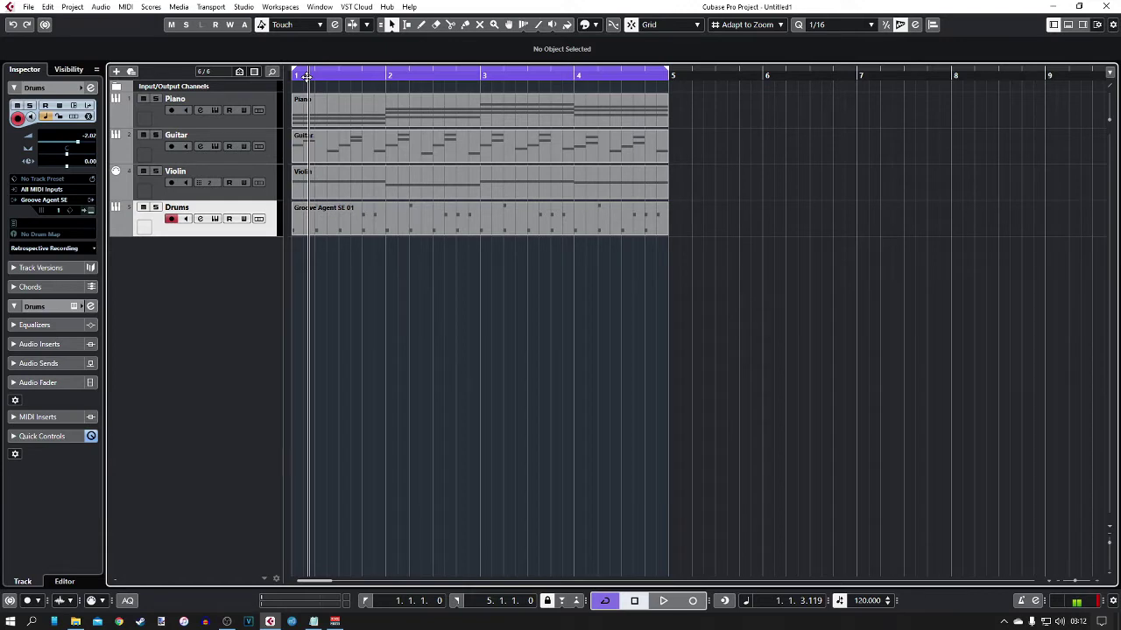
# - Turn on the metronome click and briefly play the four-track project
pyautogui.moveTo(307, 77); pyautogui.dragTo(283, 80)
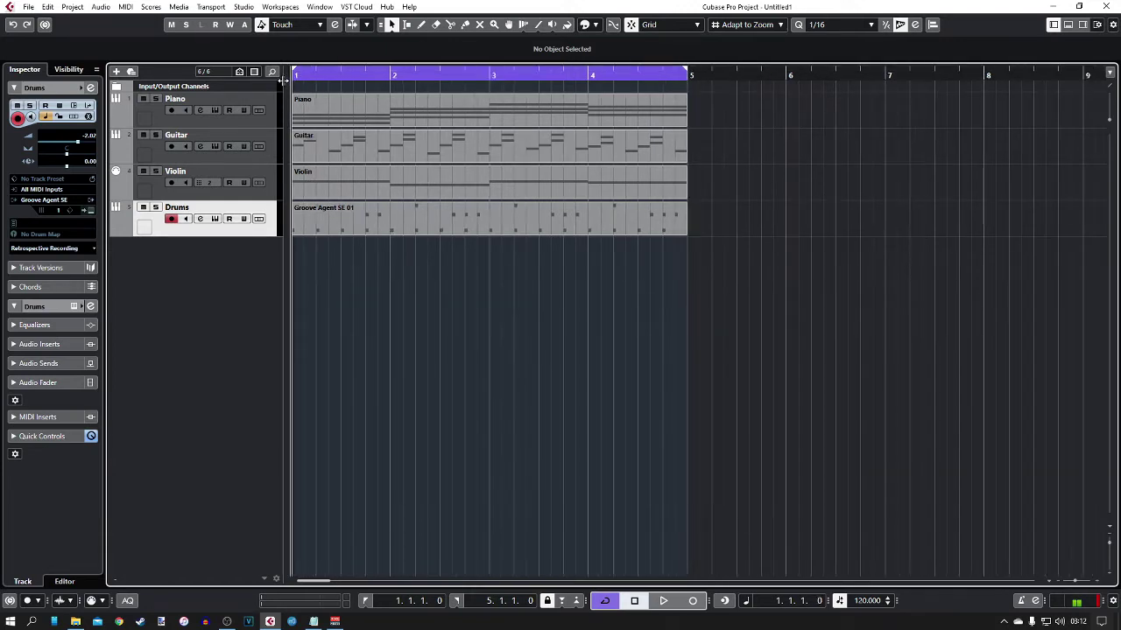
pyautogui.click(1021, 602)
pyautogui.press('space')
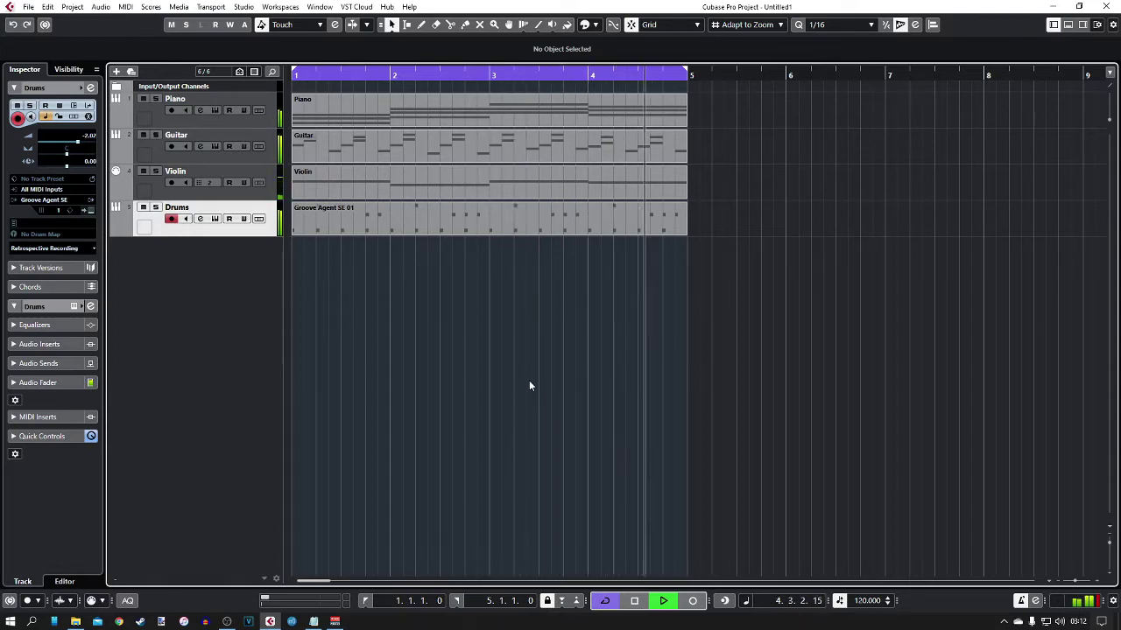
pyautogui.press('space')
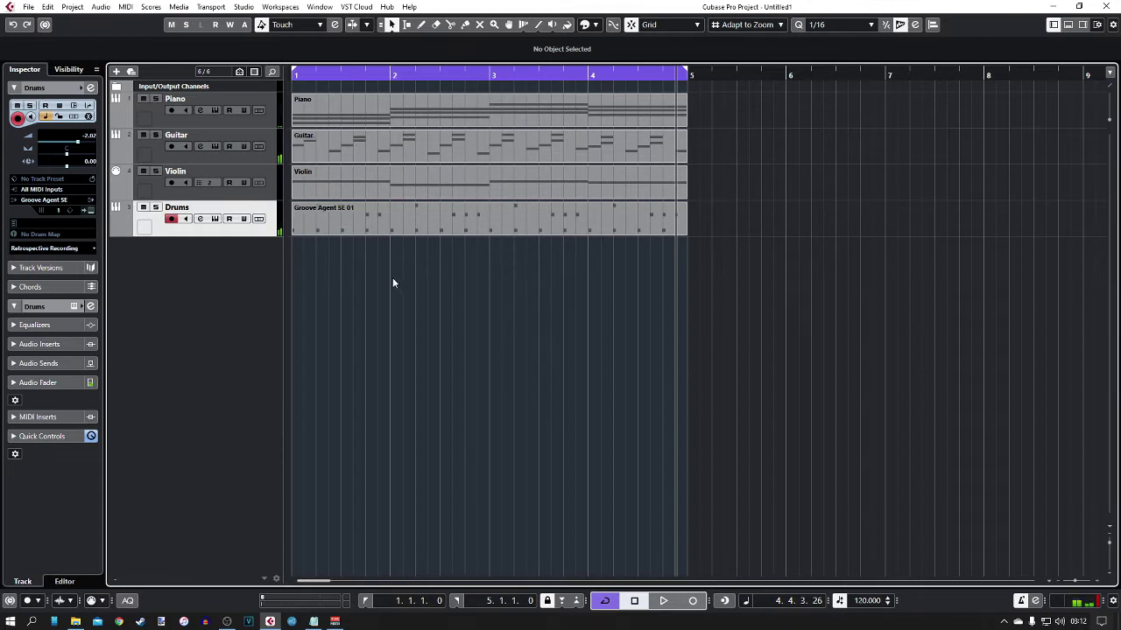
# - Replay the project from bar 1, then open the Tempo Track Editor
pyautogui.moveTo(298, 74); pyautogui.dragTo(298, 80)
pyautogui.press('space')
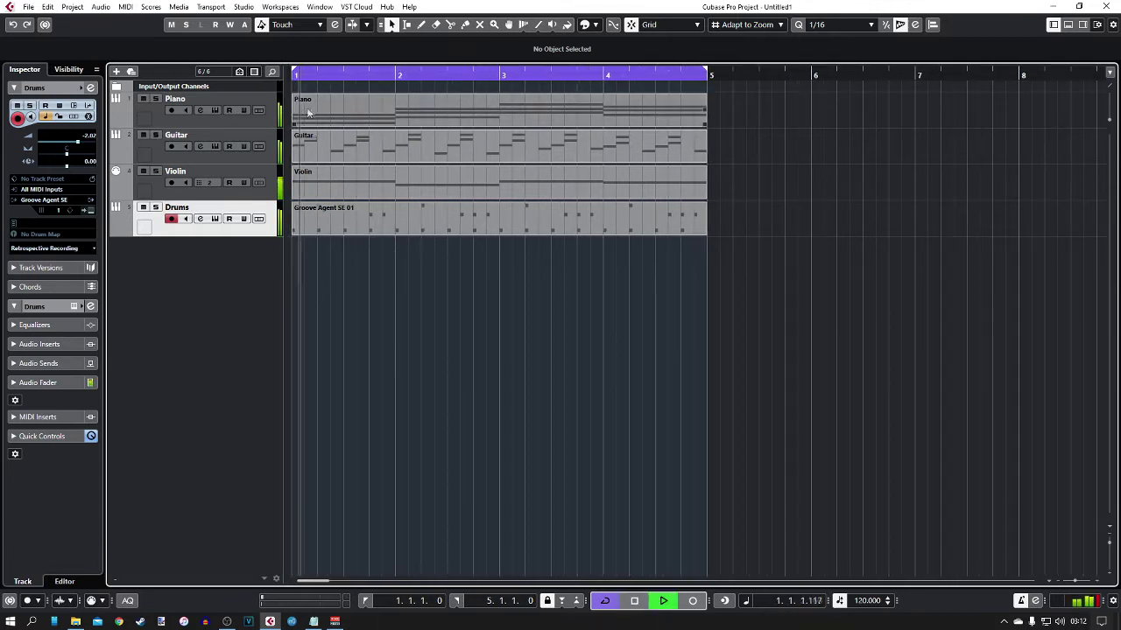
pyautogui.press('space')
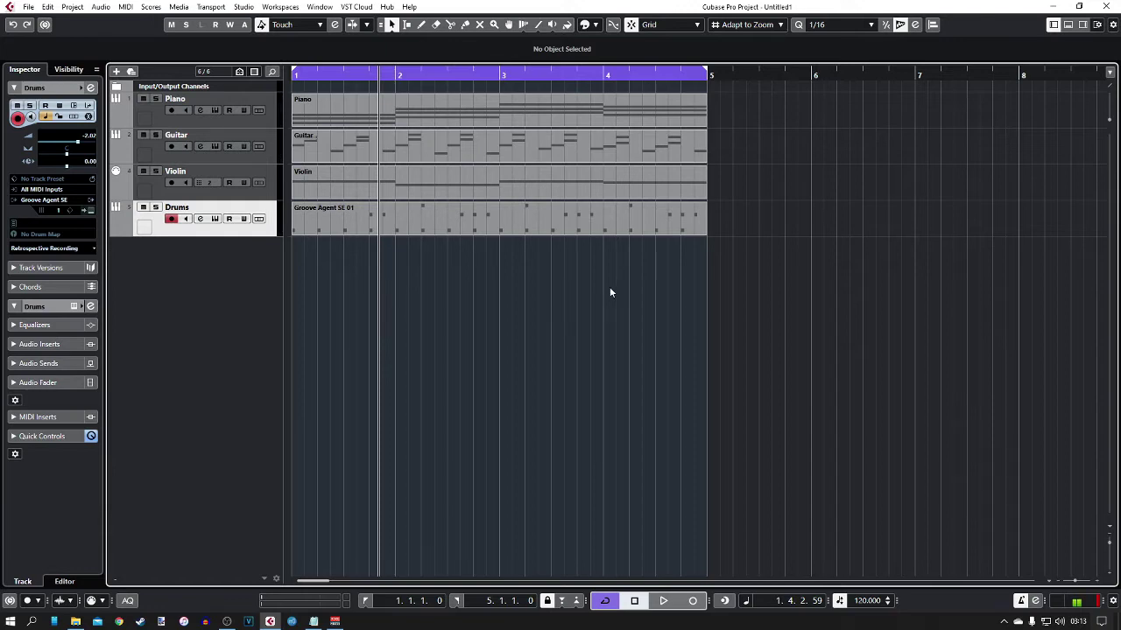
pyautogui.hotkey('ctrl', 't')
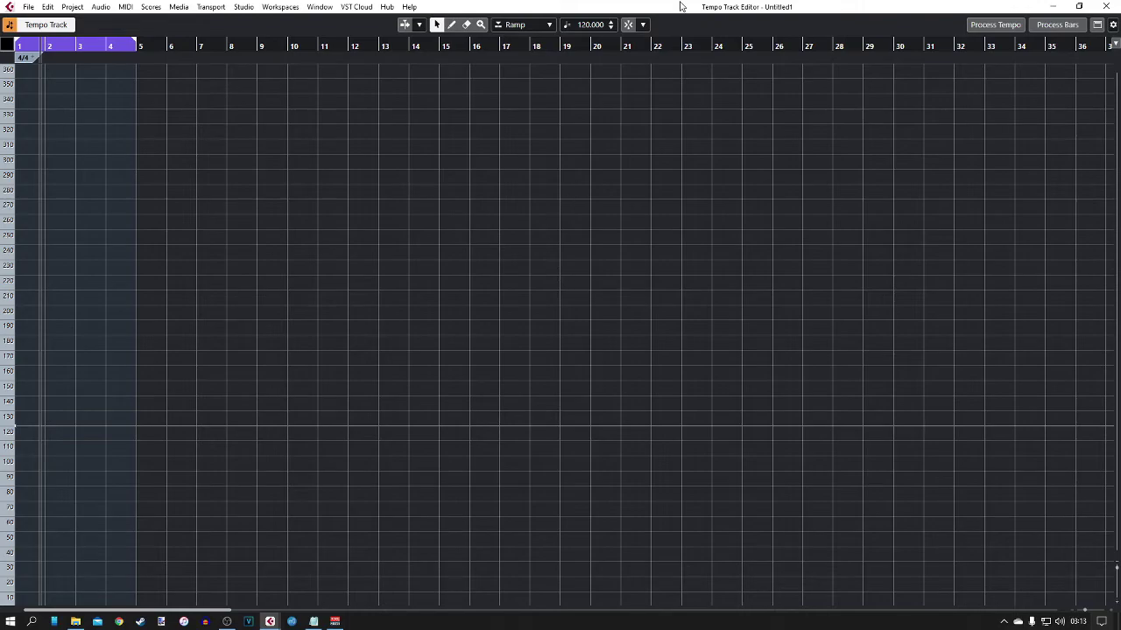
pyautogui.moveTo(673, 13); pyautogui.dragTo(653, 31)
pyautogui.click(1074, 30)
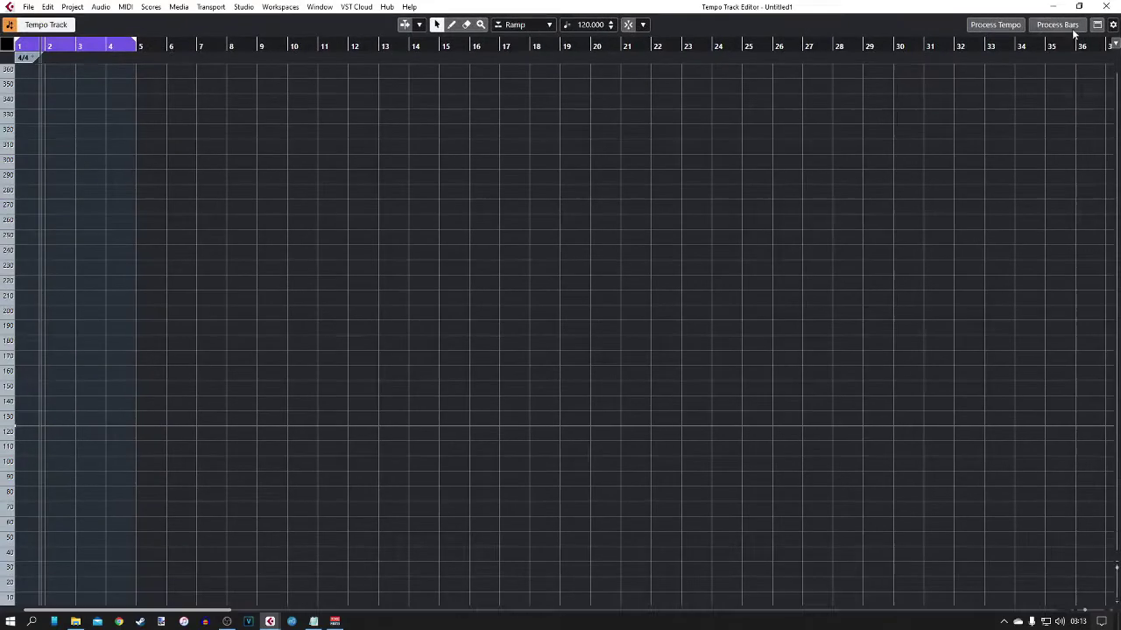
pyautogui.click(9, 26)
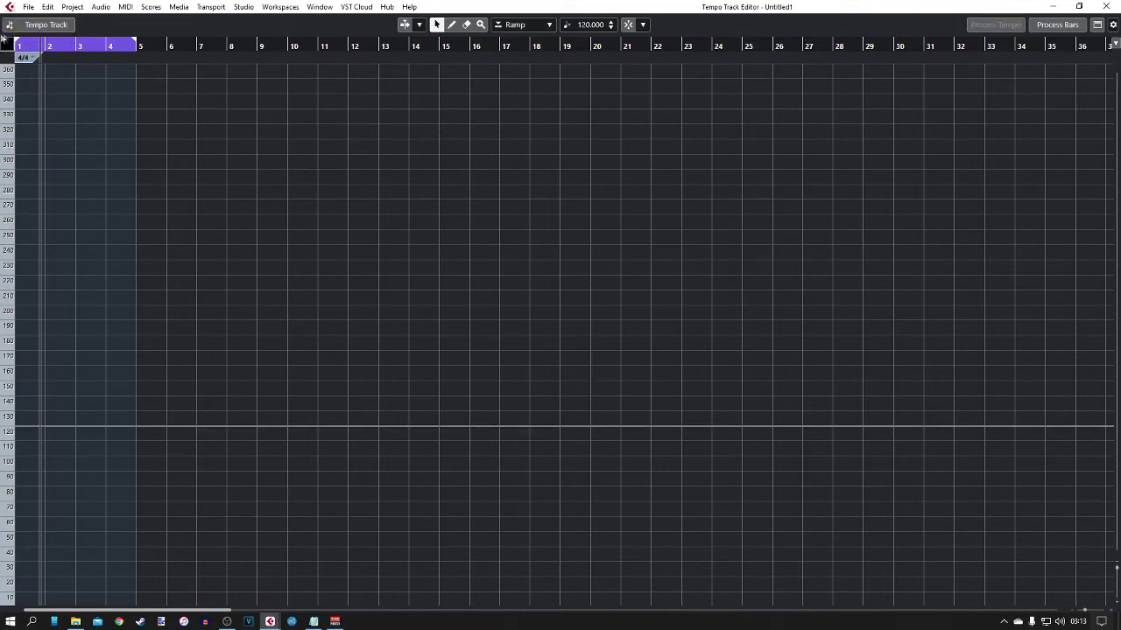
pyautogui.click(9, 27)
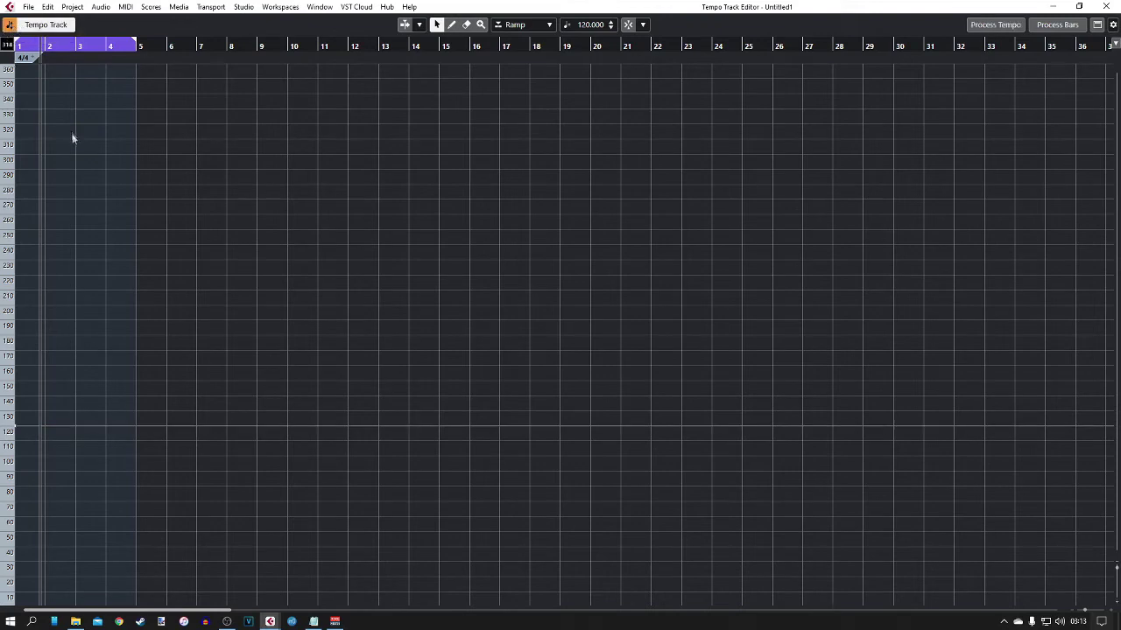
# - Add a 6/8 time signature change at bar 5 with the Draw tool
pyautogui.press('h')
pyautogui.press('h')
pyautogui.press('h')
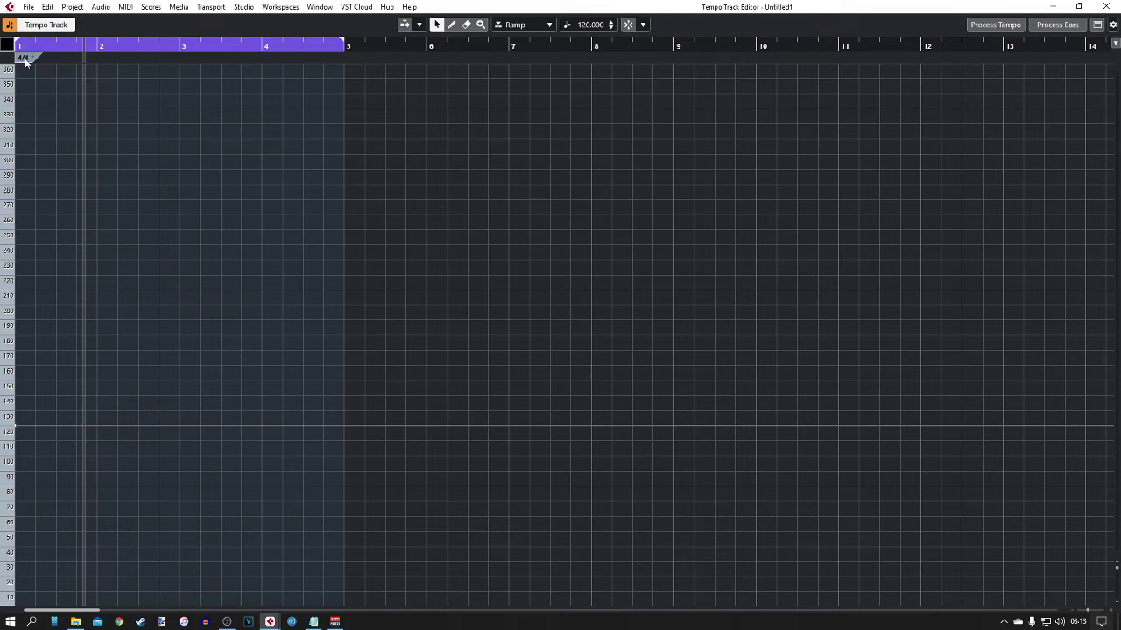
pyautogui.click(346, 46)
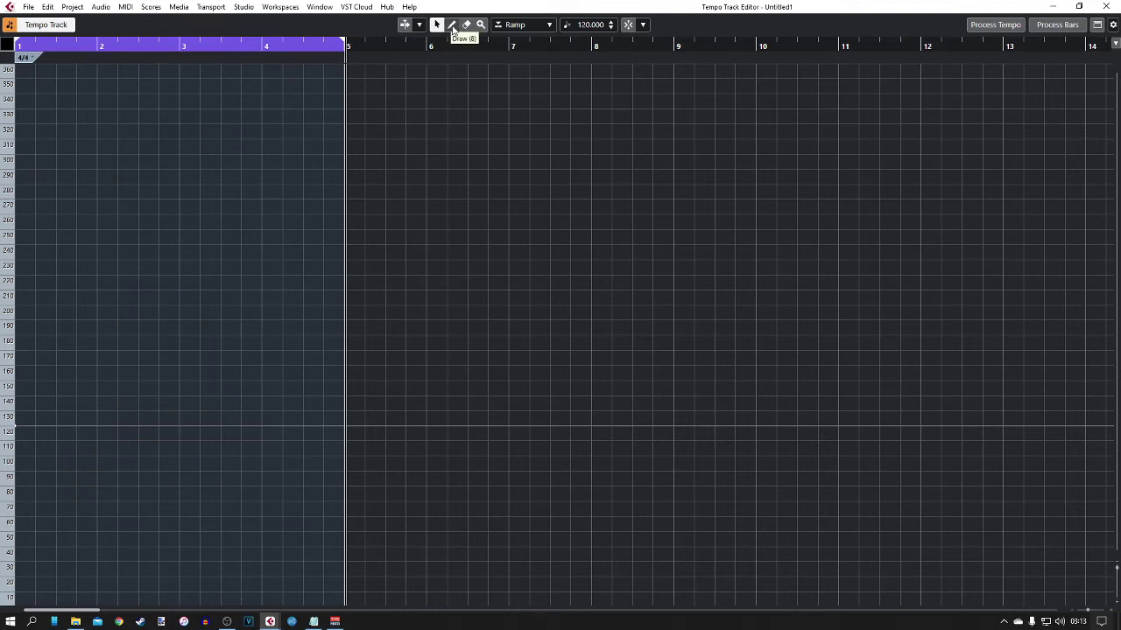
pyautogui.click(453, 29)
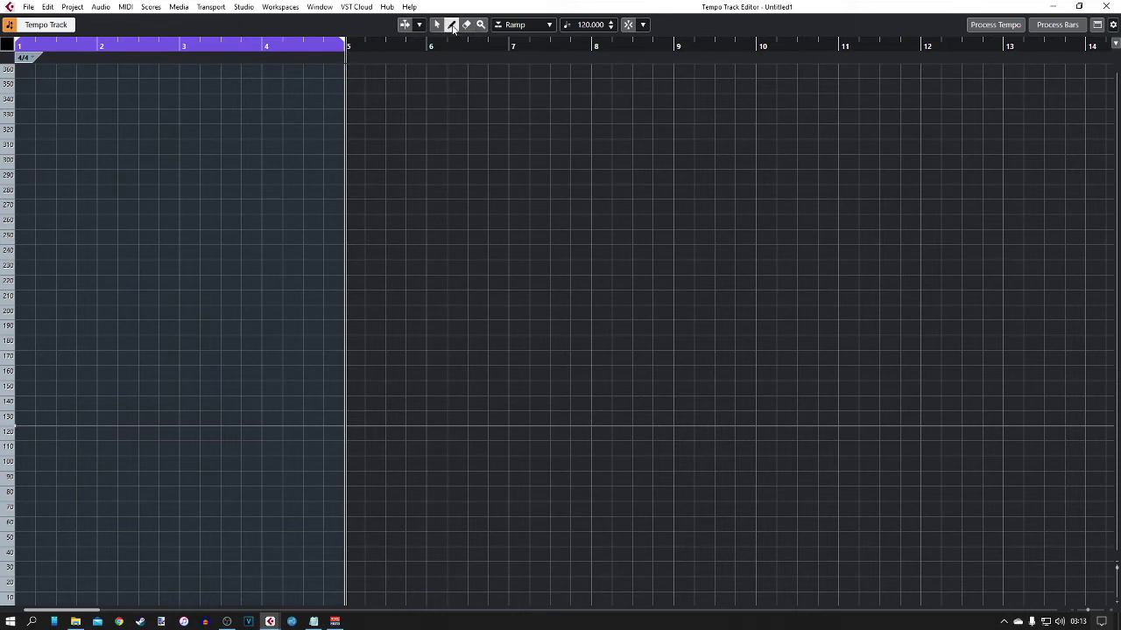
pyautogui.click(349, 56)
pyautogui.write('6/8')
pyautogui.press('Return')
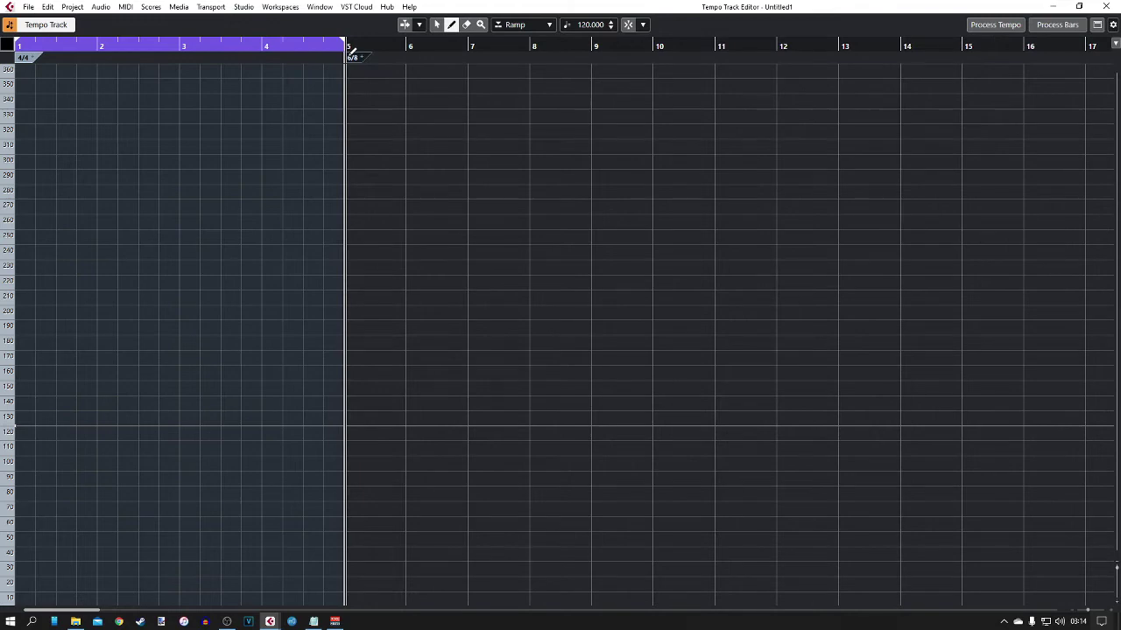
# - Turn off cycle looping over bars 1–5
pyautogui.keyDown('ctrl'); pyautogui.scroll(2, 363, 94); pyautogui.keyUp('ctrl')
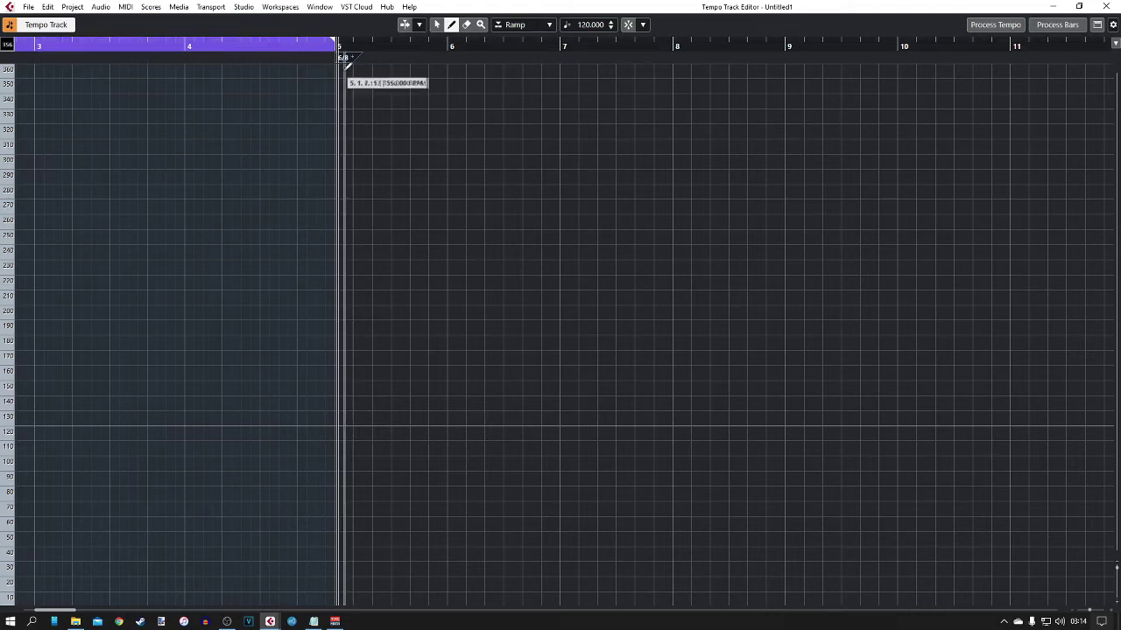
pyautogui.scroll(2, 318, 190)
pyautogui.scroll(-4, 353, 170)
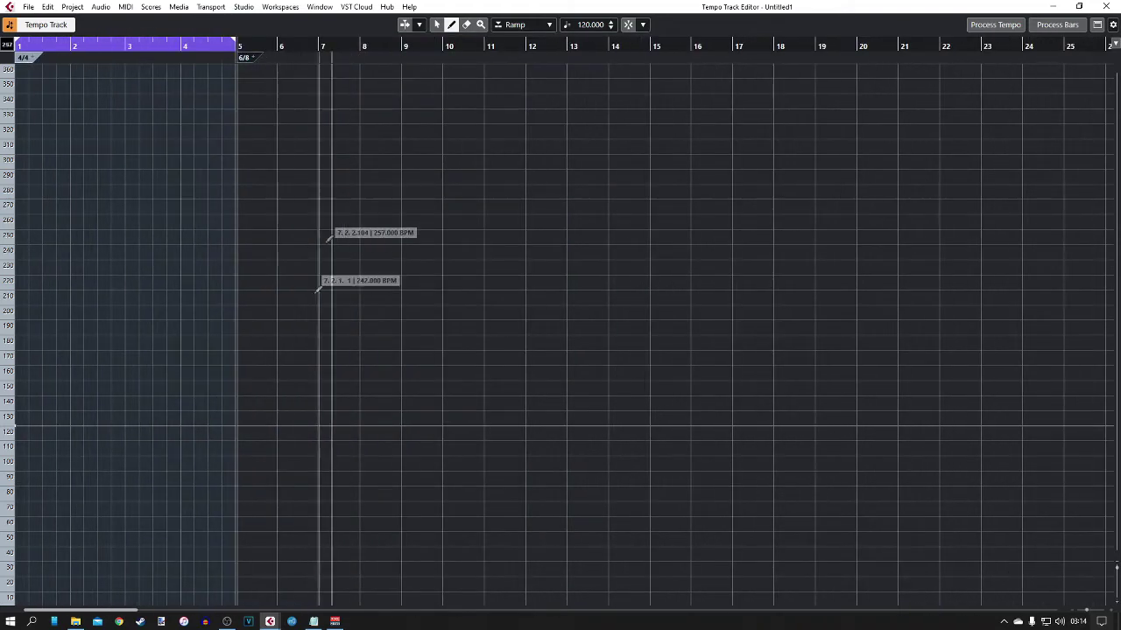
pyautogui.click(123, 43)
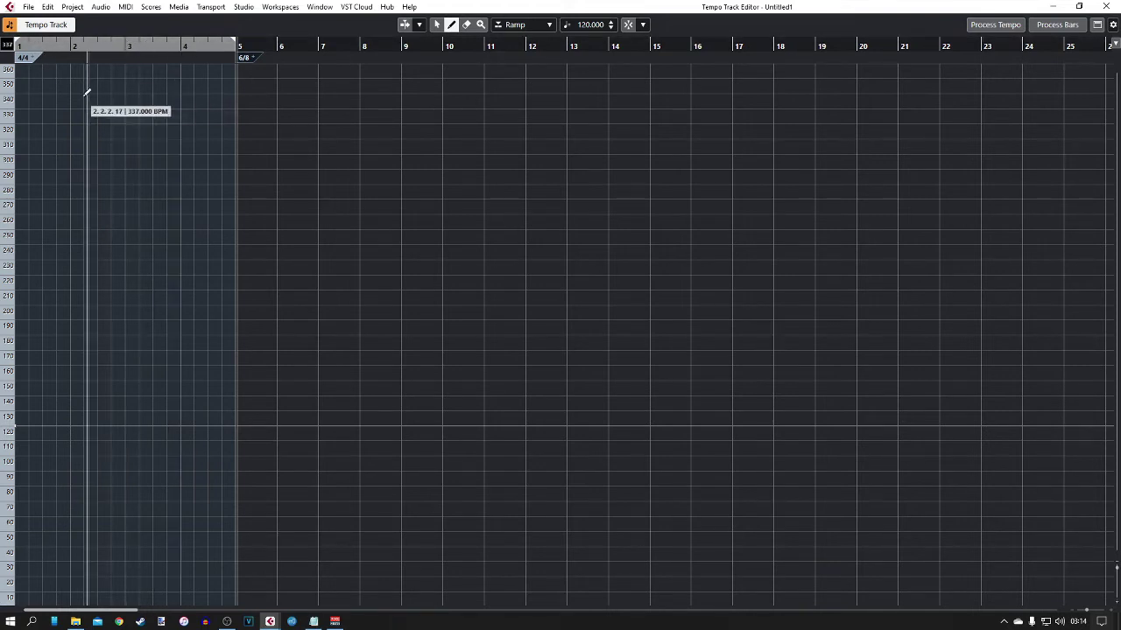
# - Place the project cursor at bar 5 and play the project back
pyautogui.scroll(1, 32, 48)
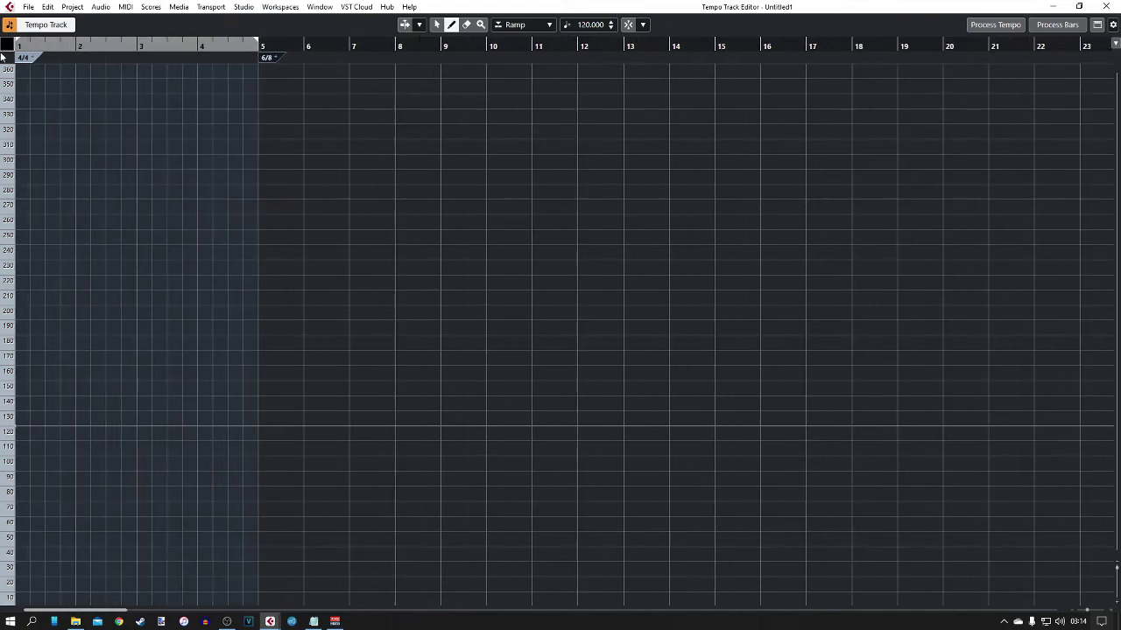
pyautogui.click(199, 50)
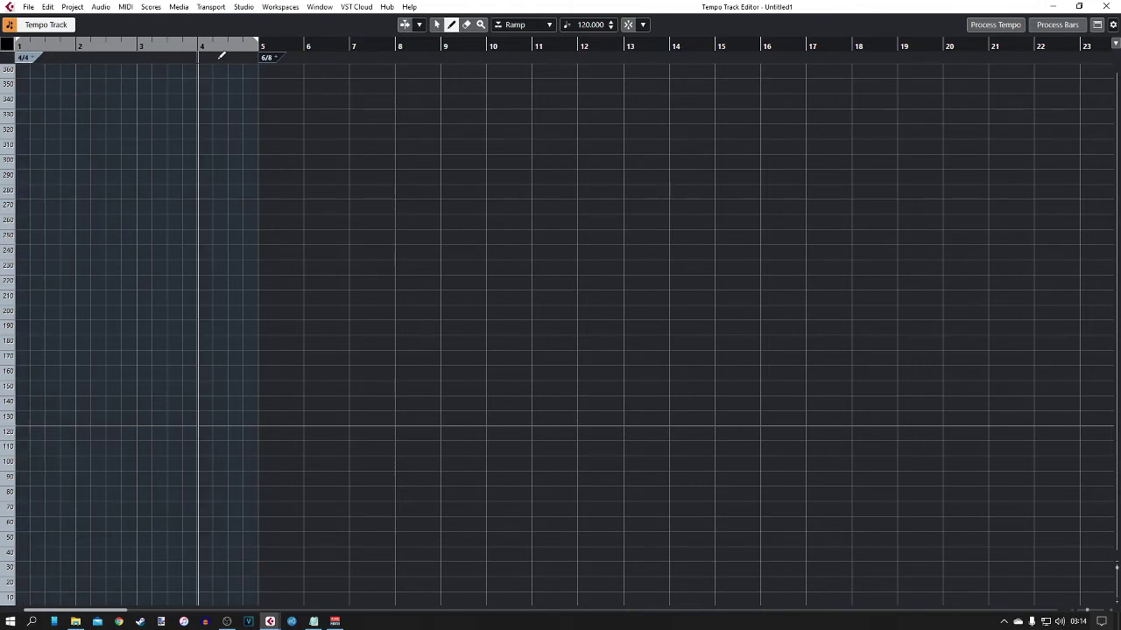
pyautogui.moveTo(221, 56); pyautogui.dragTo(277, 57)
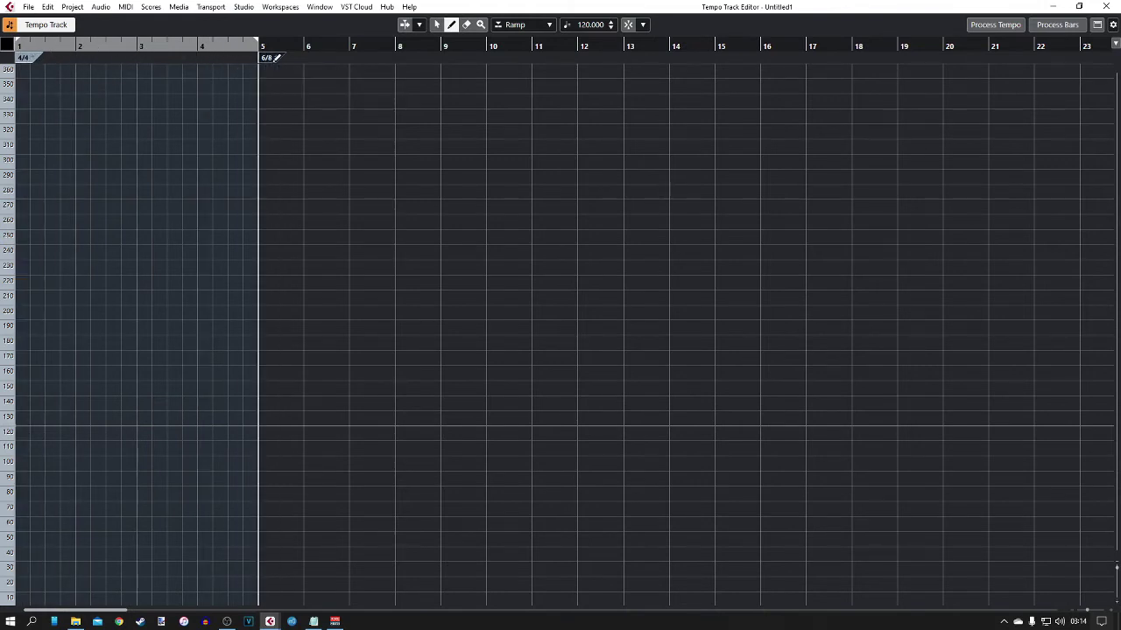
pyautogui.press('space')
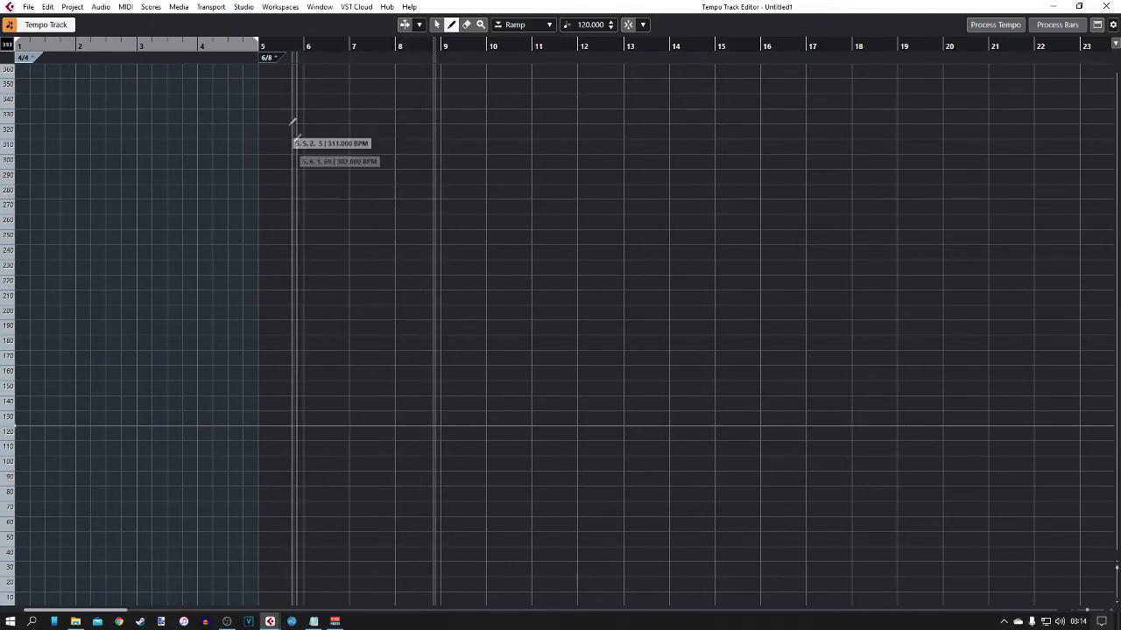
pyautogui.press('h')
pyautogui.press('h')
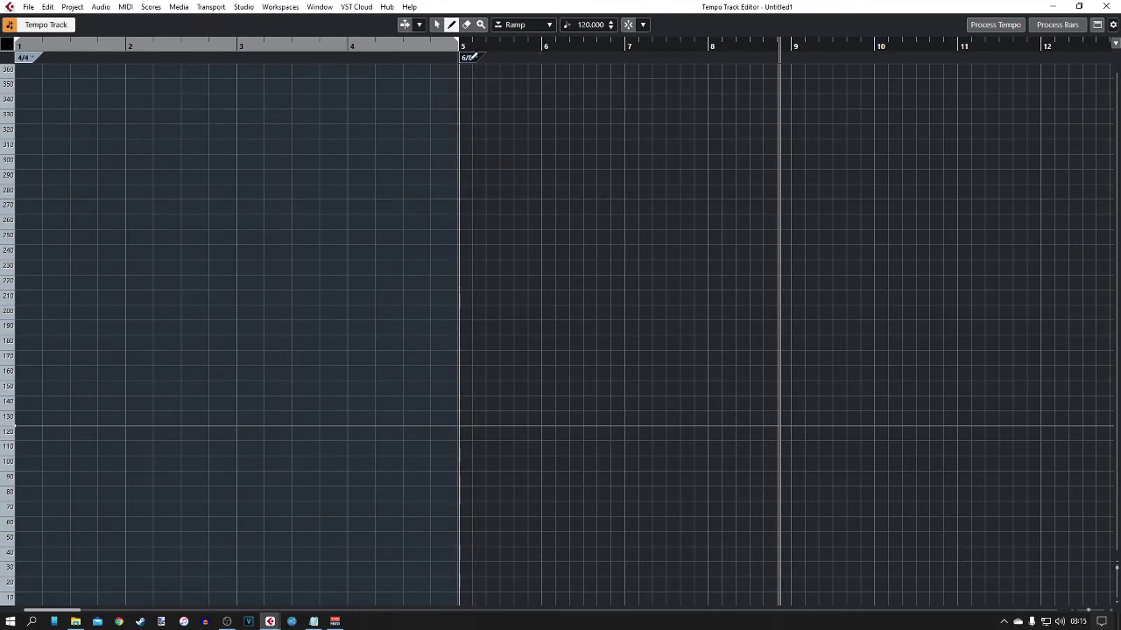
# - Add signature changes of 4/4 at bar 6, 2/4 at bar 7 and 3/4 at bar 8
pyautogui.click(544, 56)
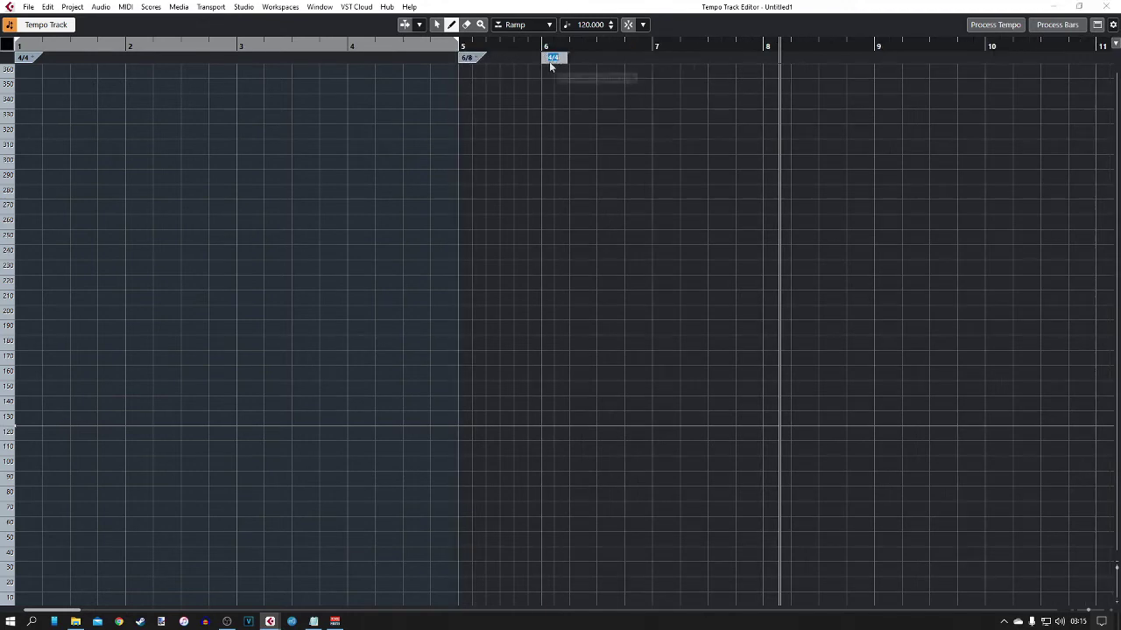
pyautogui.click(657, 56)
pyautogui.doubleClick(663, 57)
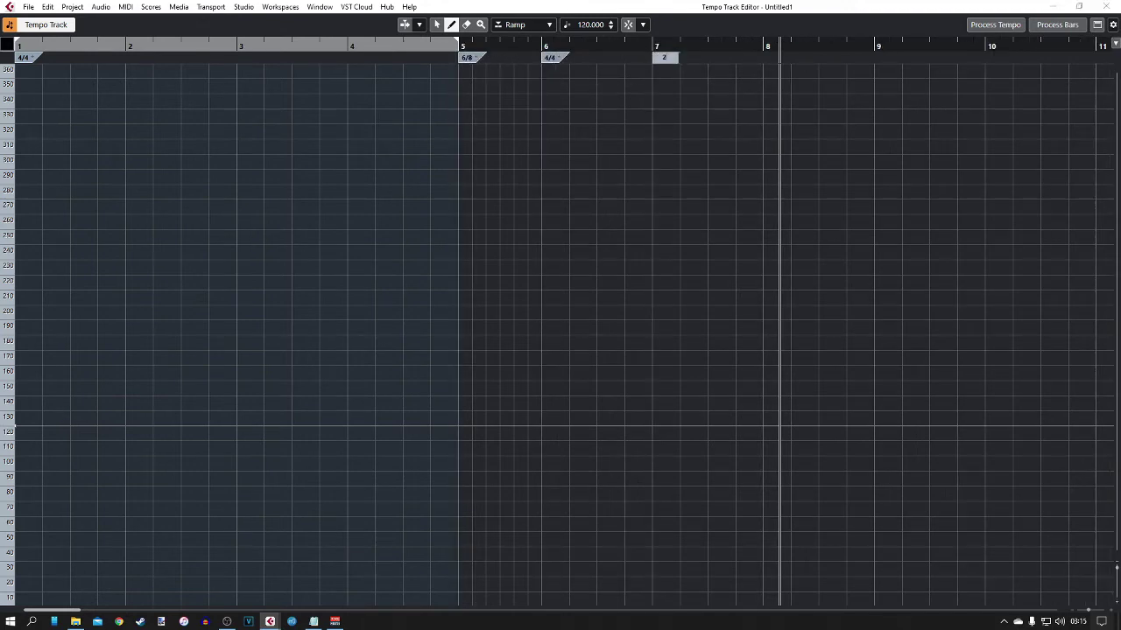
pyautogui.write('2')
pyautogui.press('Return')
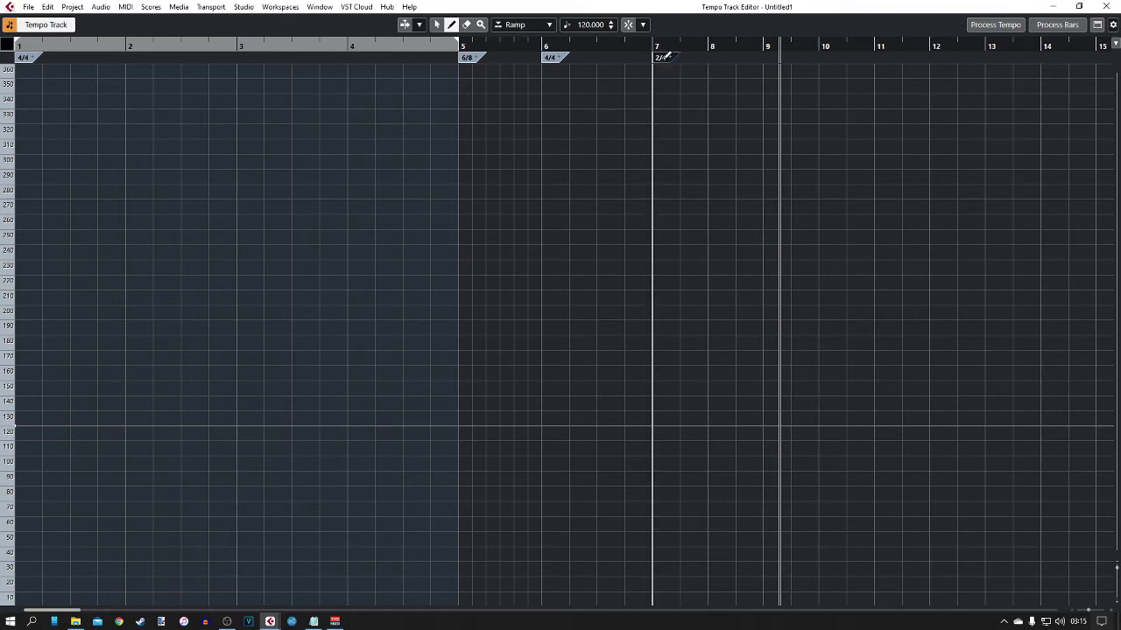
pyautogui.click(710, 57)
pyautogui.doubleClick(717, 57)
pyautogui.write('3/4')
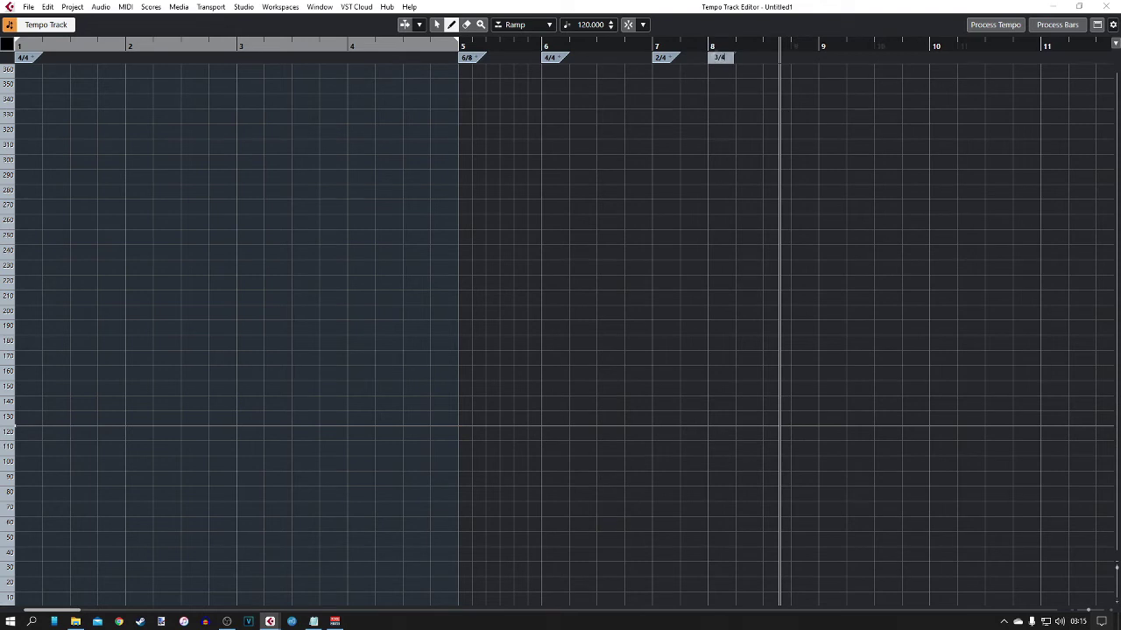
pyautogui.press('Return')
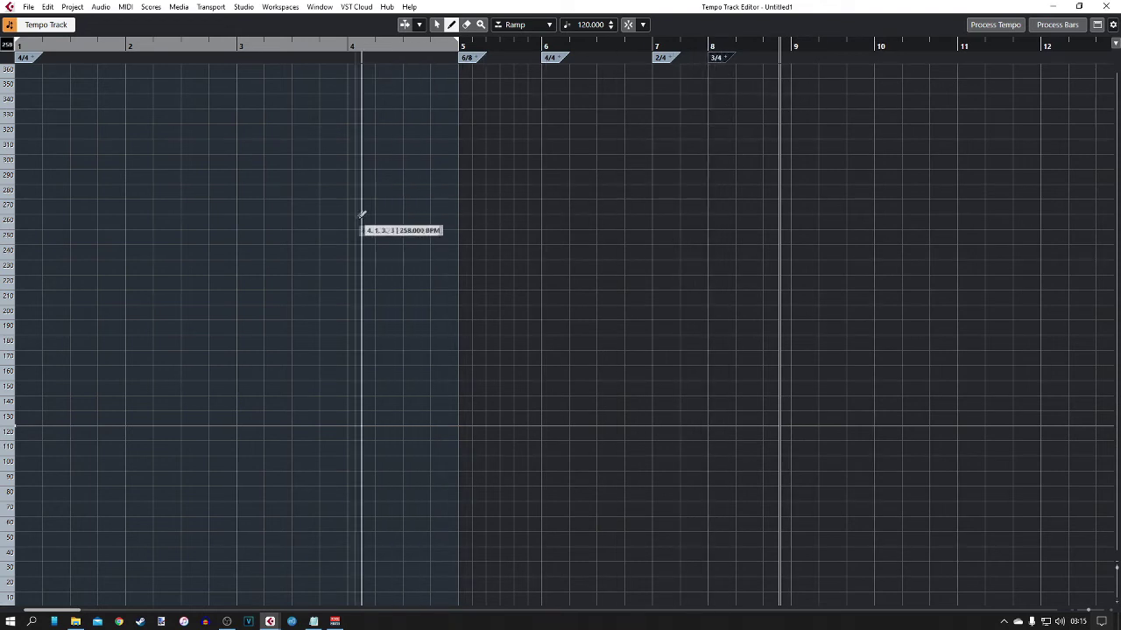
pyautogui.press('h')
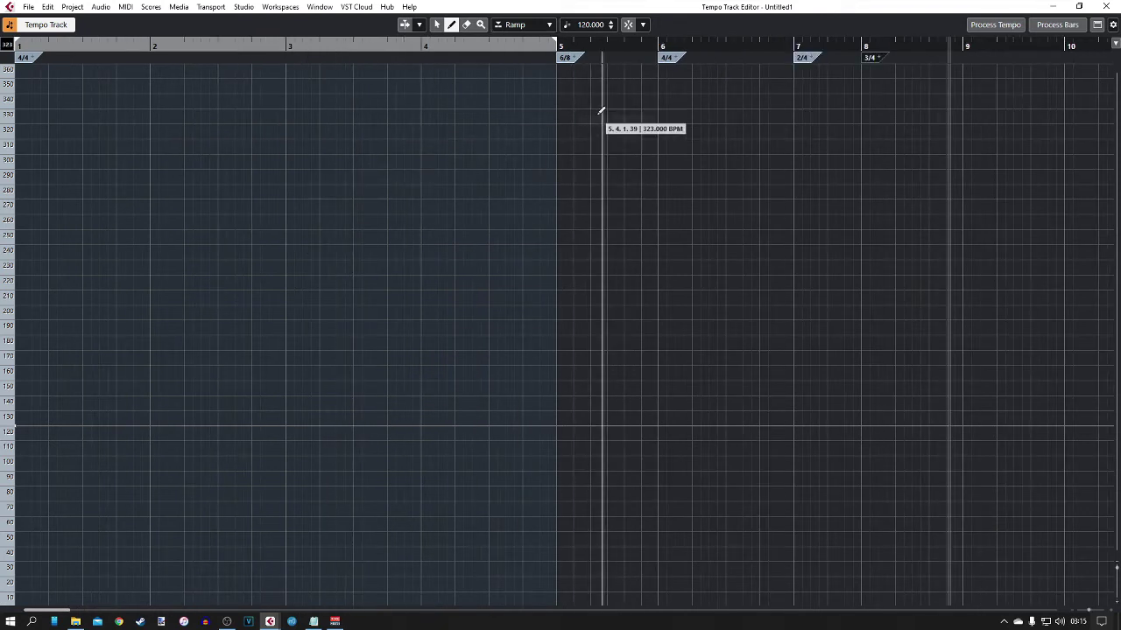
pyautogui.click(466, 25)
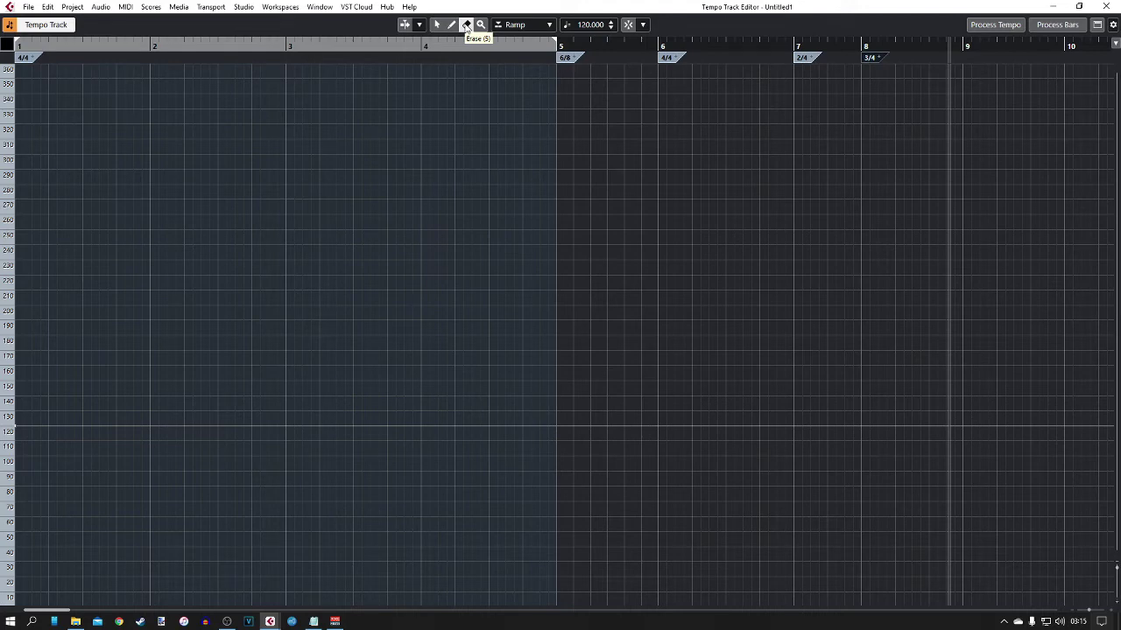
# - Erase the 6/8, 4/4, 2/4 and 3/4 signatures at bars 5–8 and close the Tempo Track Editor
pyautogui.click(564, 57)
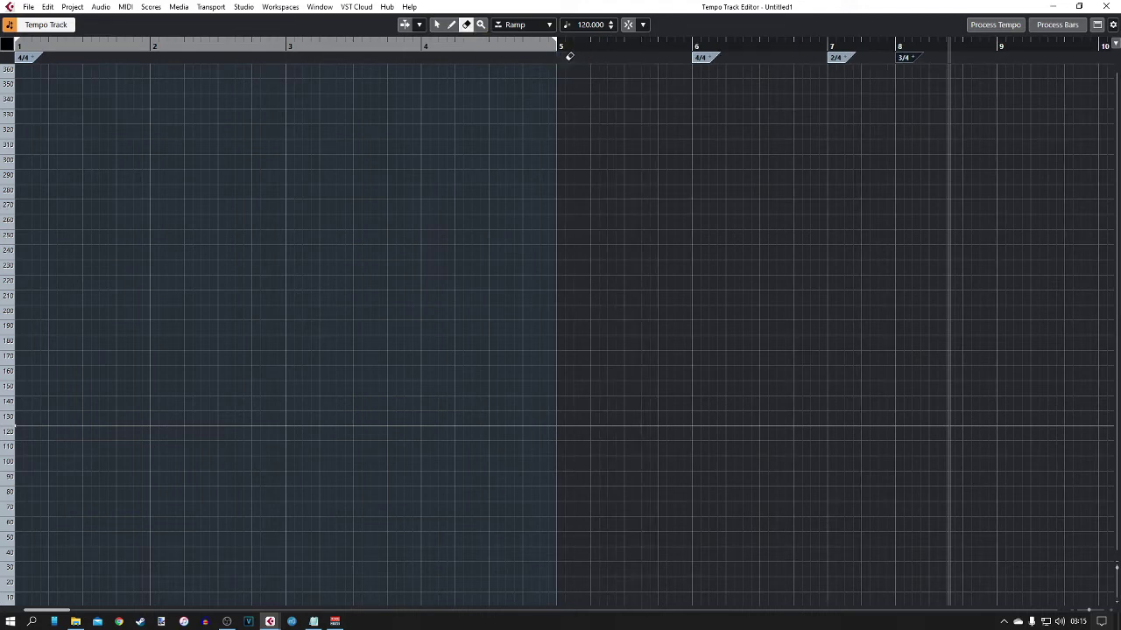
pyautogui.click(705, 56)
pyautogui.click(838, 56)
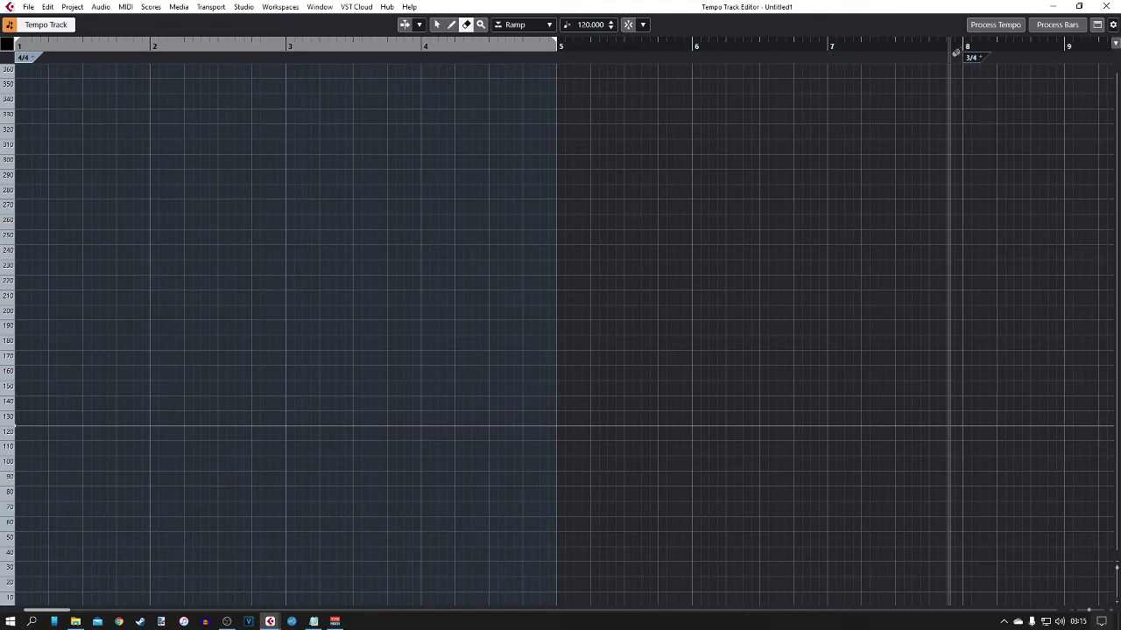
pyautogui.click(972, 55)
pyautogui.press('g')
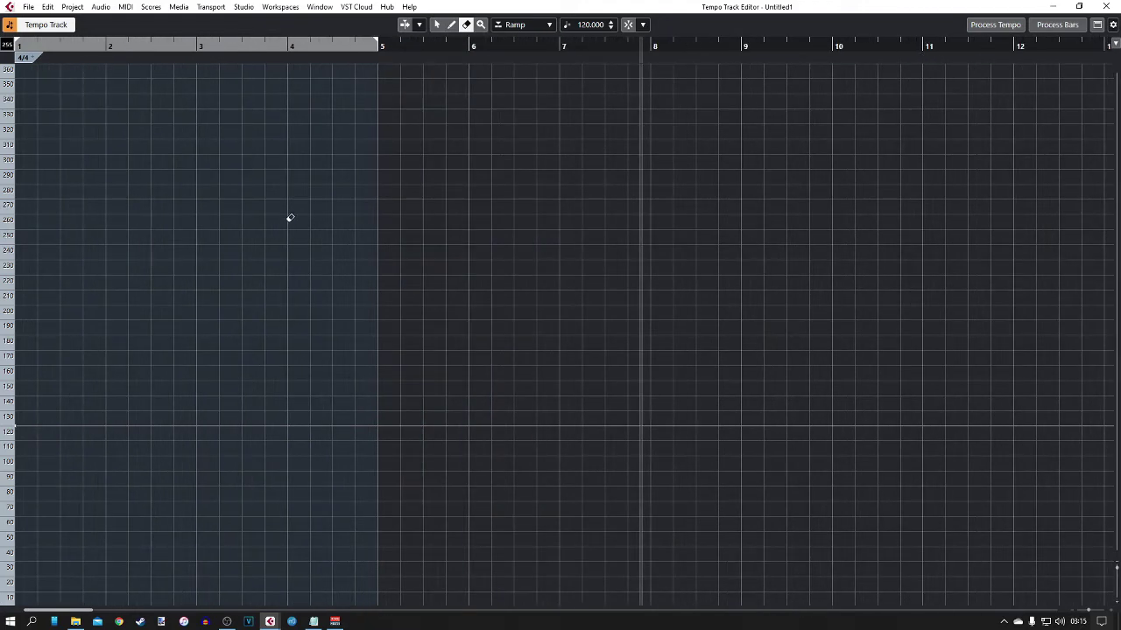
pyautogui.hotkey('ctrl', 't')
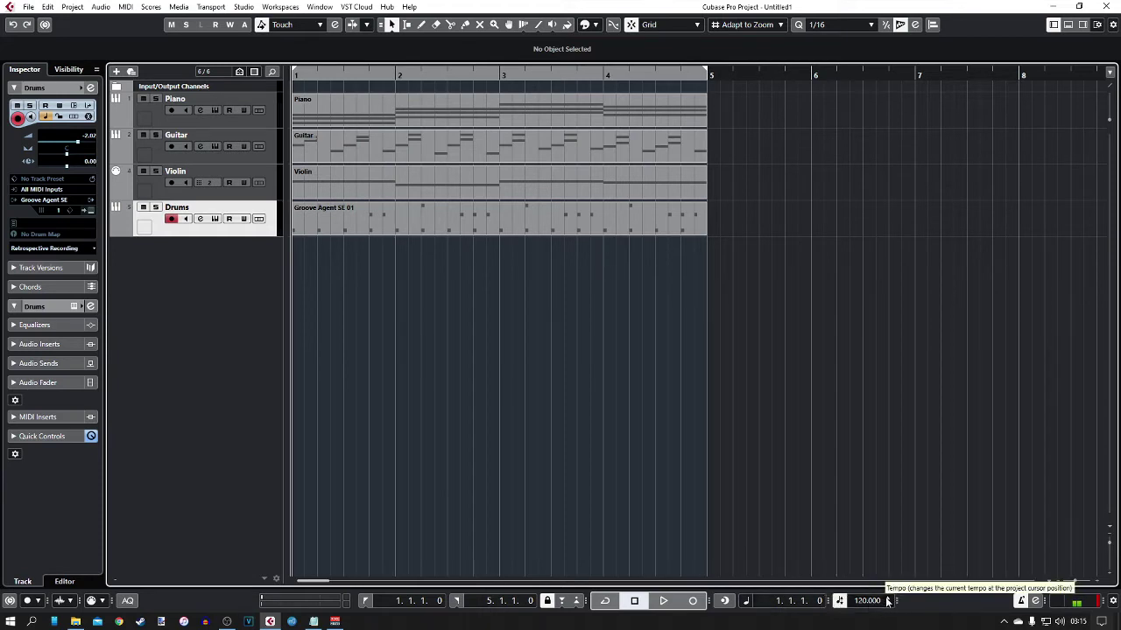
# - Play the project, step the transport tempo up to 140 BPM, and play it again
pyautogui.press('space')
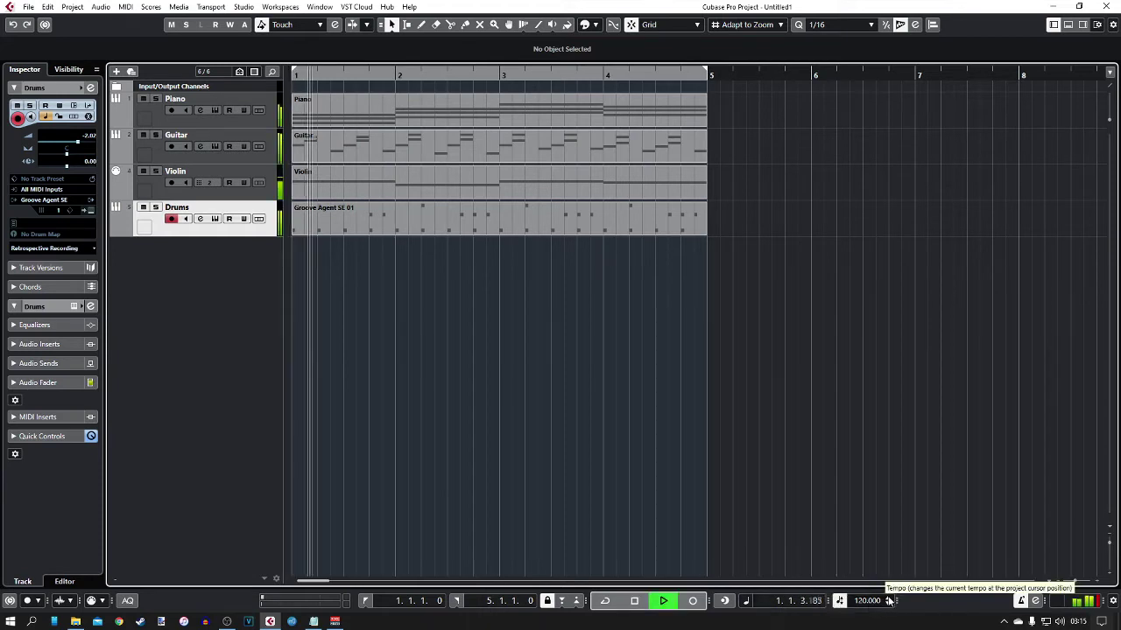
pyautogui.press('space')
pyautogui.click(888, 601)
pyautogui.click(888, 600)
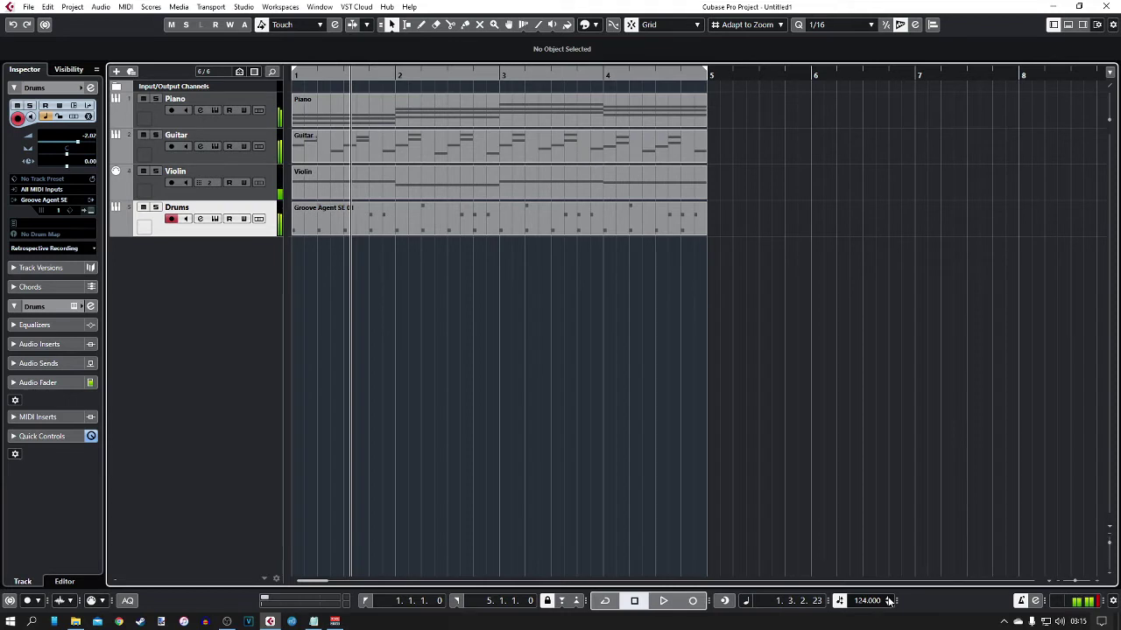
pyautogui.click(887, 600)
pyautogui.click(888, 600)
pyautogui.click(888, 601)
pyautogui.click(888, 601)
pyautogui.click(888, 601)
pyautogui.click(888, 600)
pyautogui.click(888, 601)
pyautogui.click(887, 601)
pyautogui.press('space')
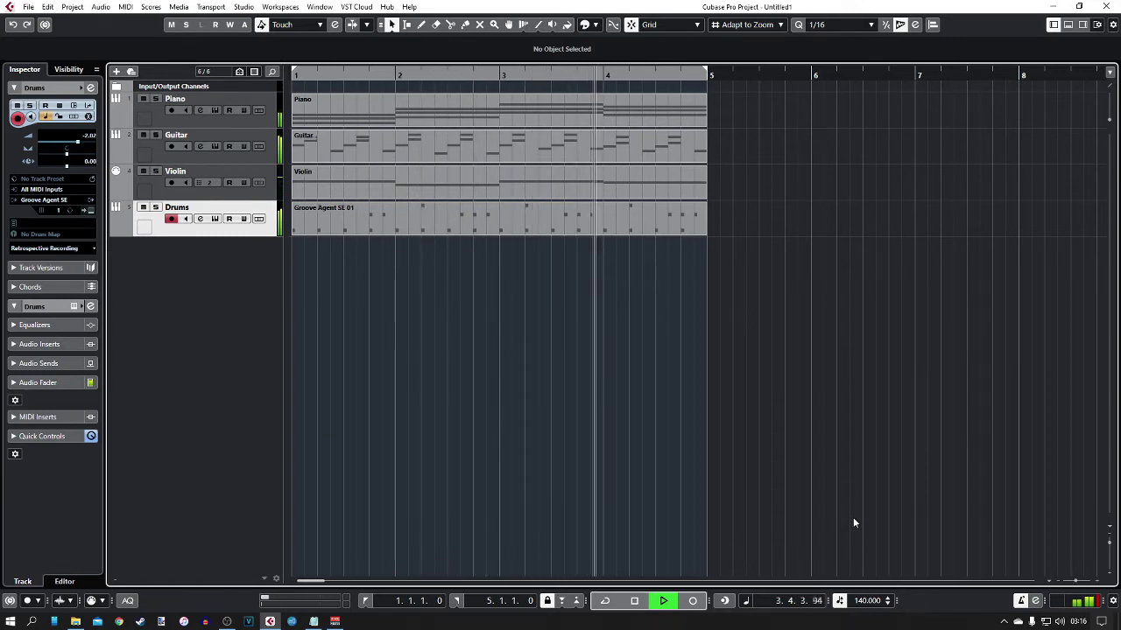
pyautogui.press('space')
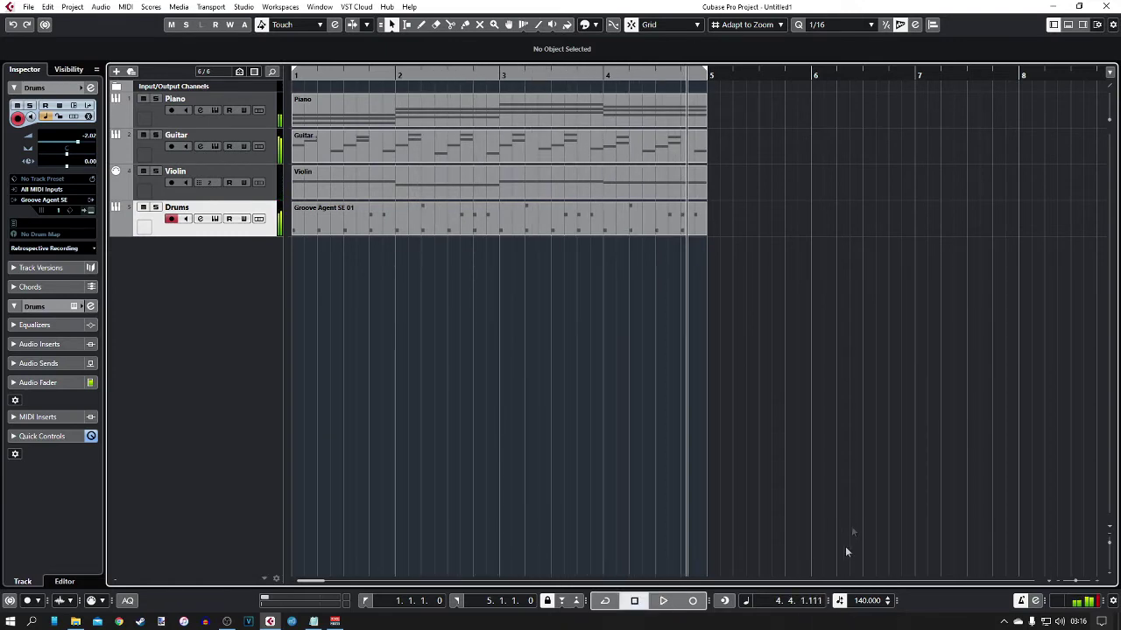
# - Set the project tempo to 80 BPM and play the arrangement at that speed
pyautogui.doubleClick(867, 601)
pyautogui.write('80')
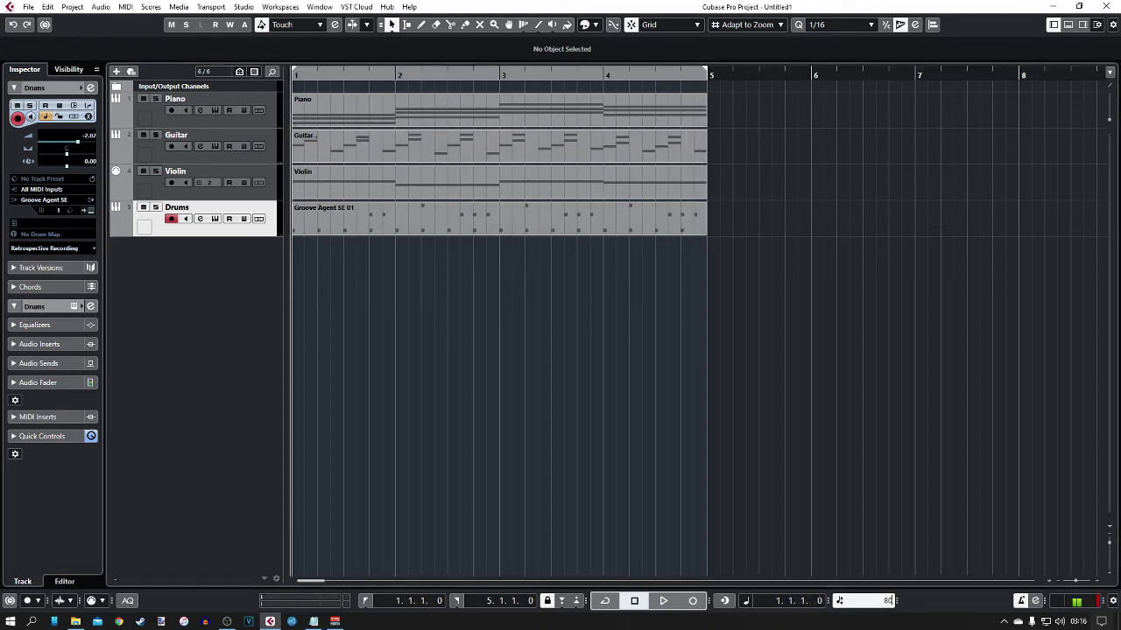
pyautogui.press('Return')
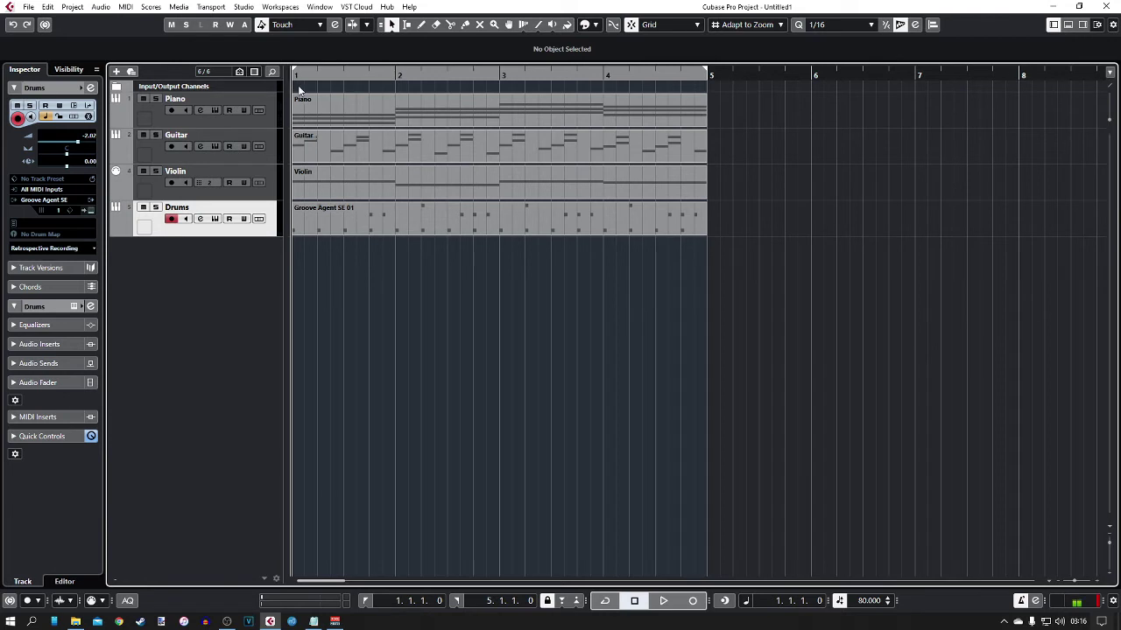
pyautogui.press('space')
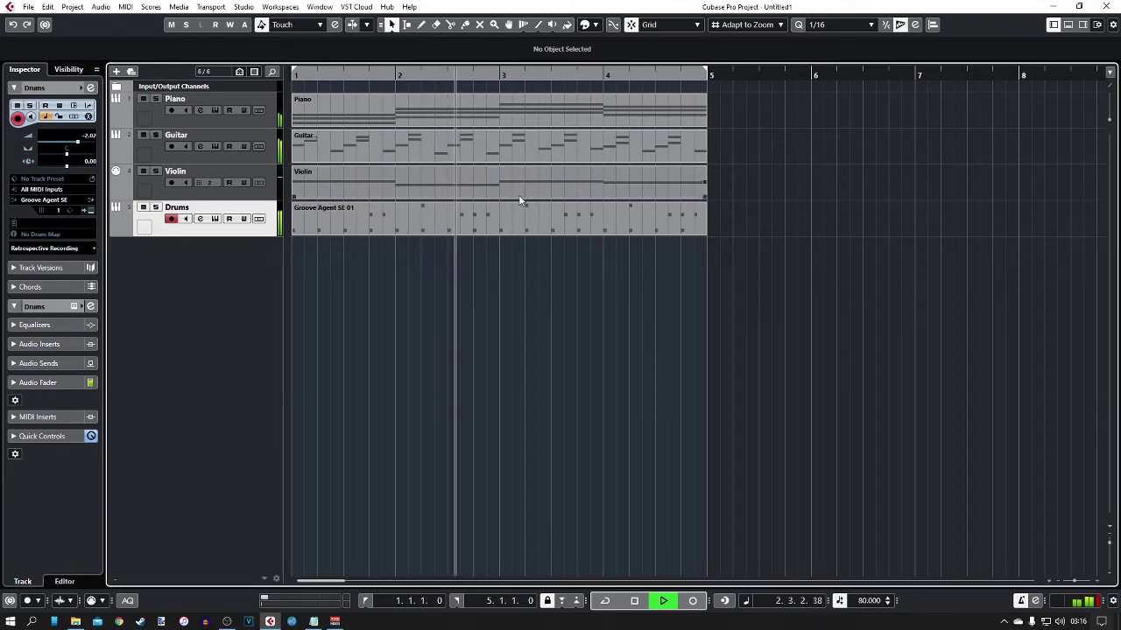
pyautogui.press('space')
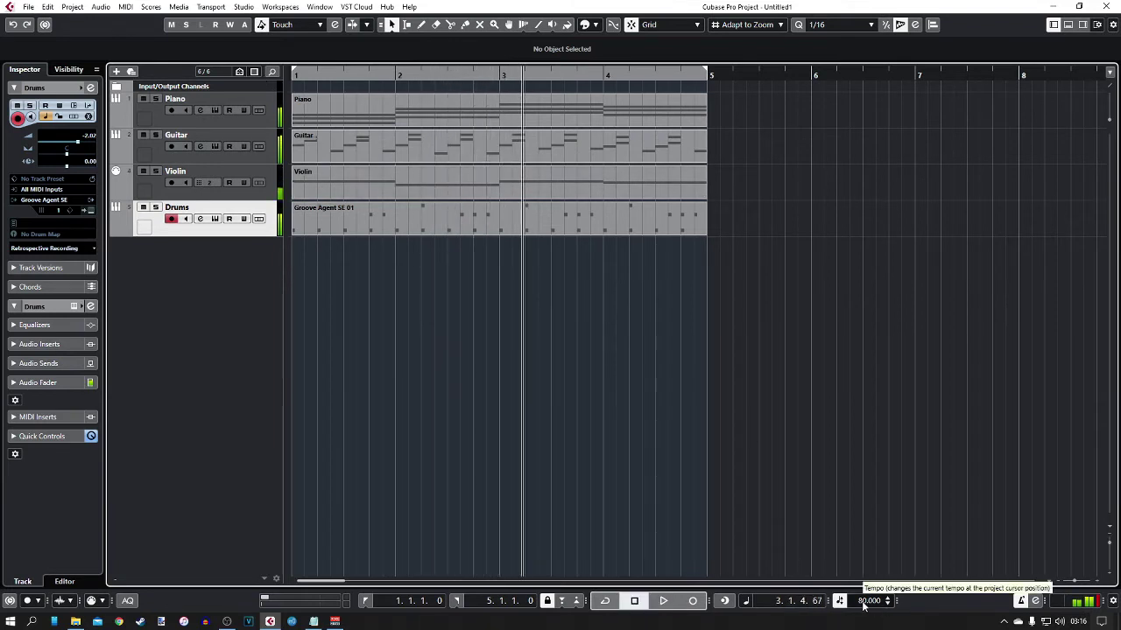
# - Set the project tempo back to 120 BPM
pyautogui.doubleClick(870, 600)
pyautogui.moveTo(859, 600); pyautogui.dragTo(931, 607)
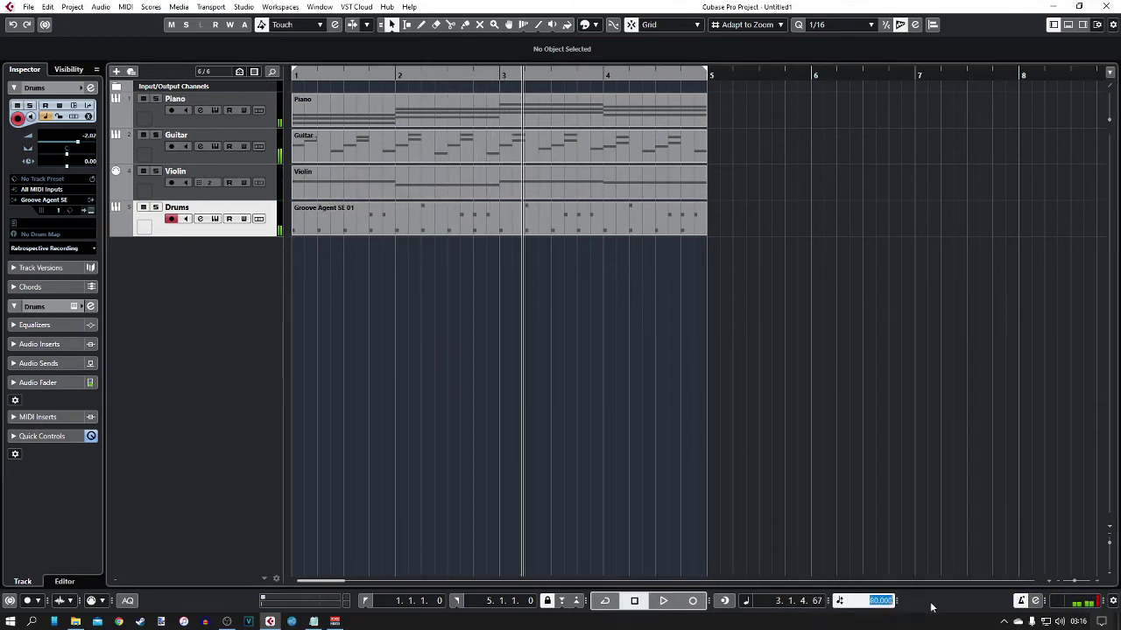
pyautogui.write('120')
pyautogui.press('Return')
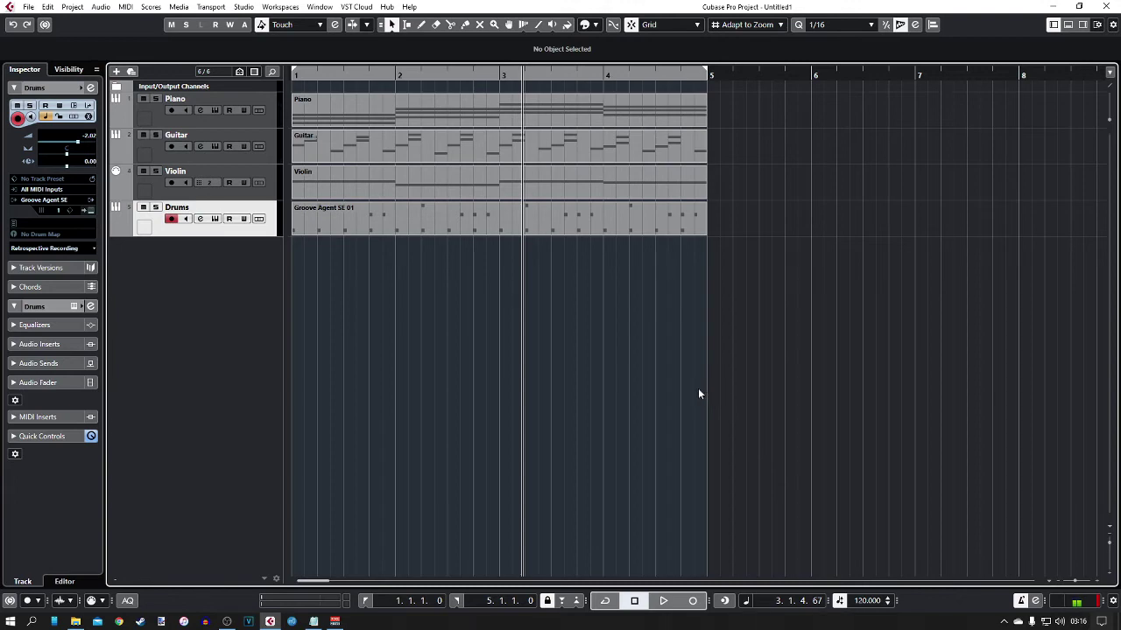
# - In the Tempo Track Editor, add a 120 BPM point at bar 2 and a 160 BPM ramp point near bar 3
pyautogui.hotkey('ctrl', 't')
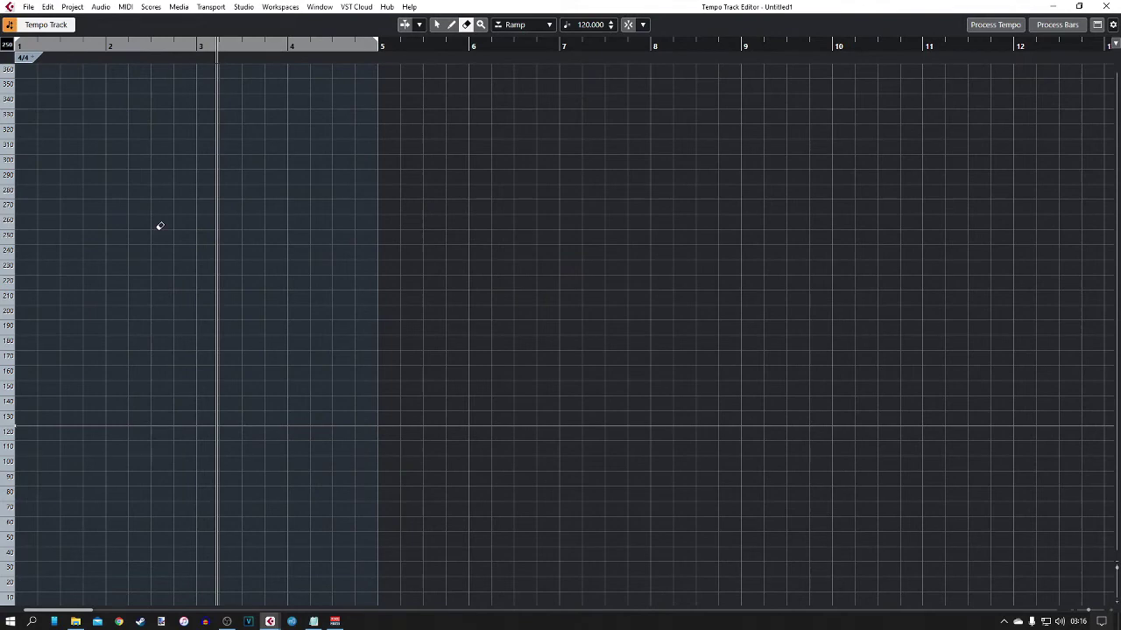
pyautogui.press('h')
pyautogui.press('h')
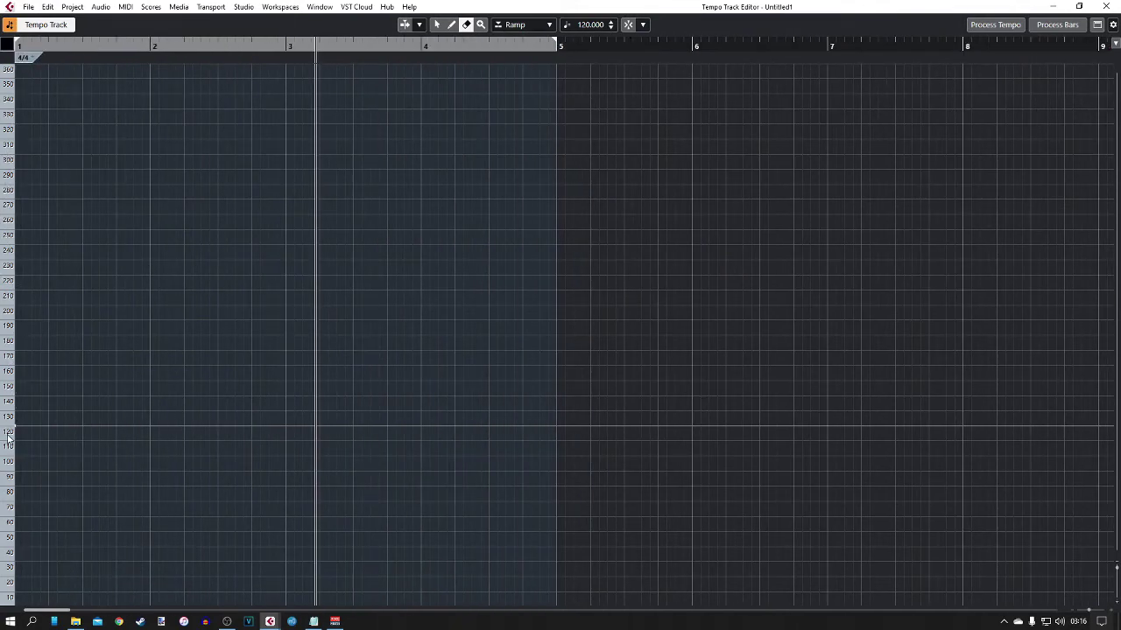
pyautogui.press('h')
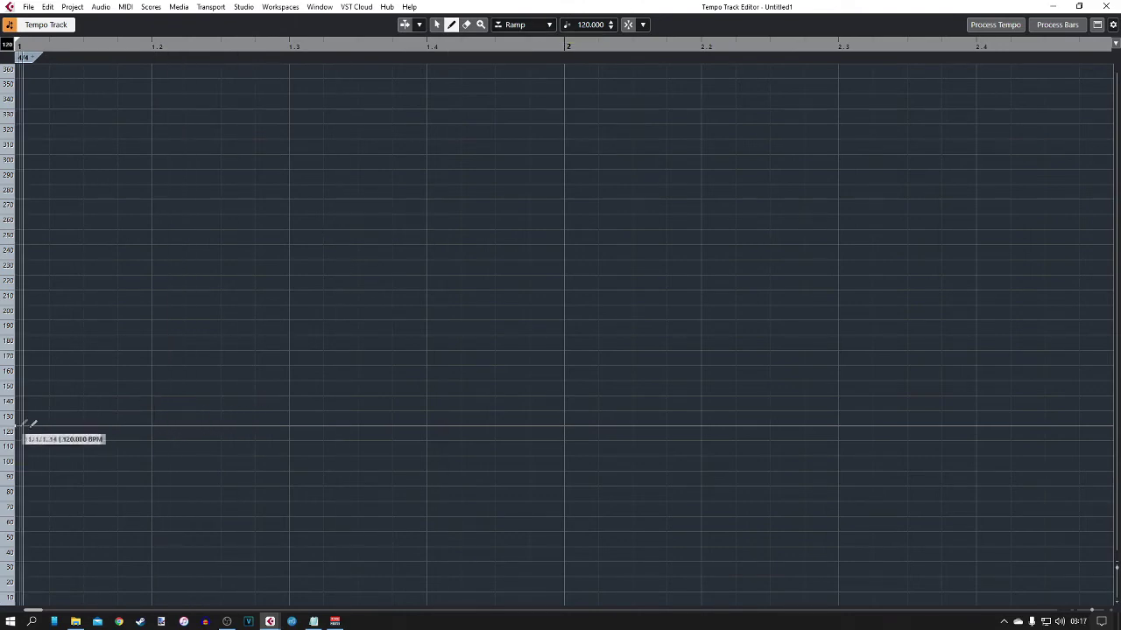
pyautogui.press('g')
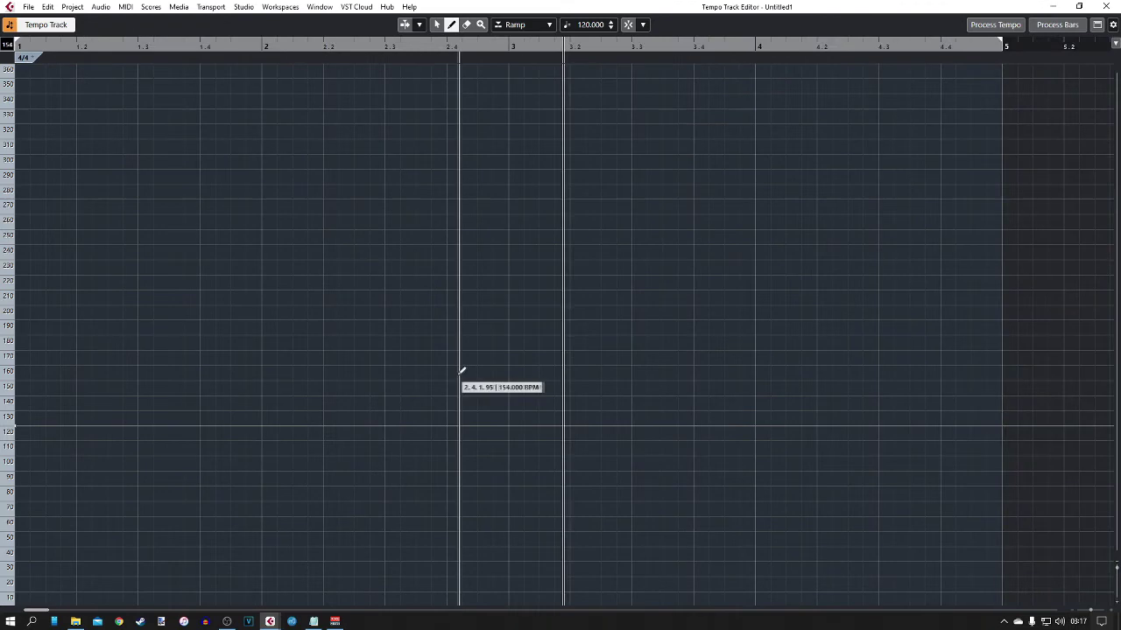
pyautogui.click(262, 425)
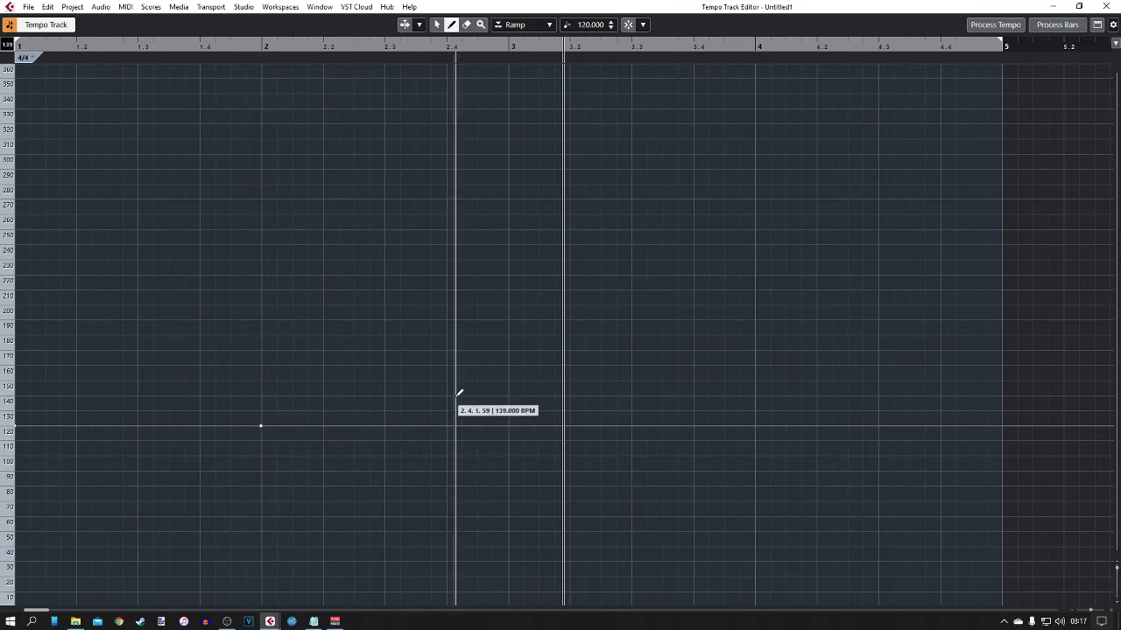
pyautogui.click(507, 363)
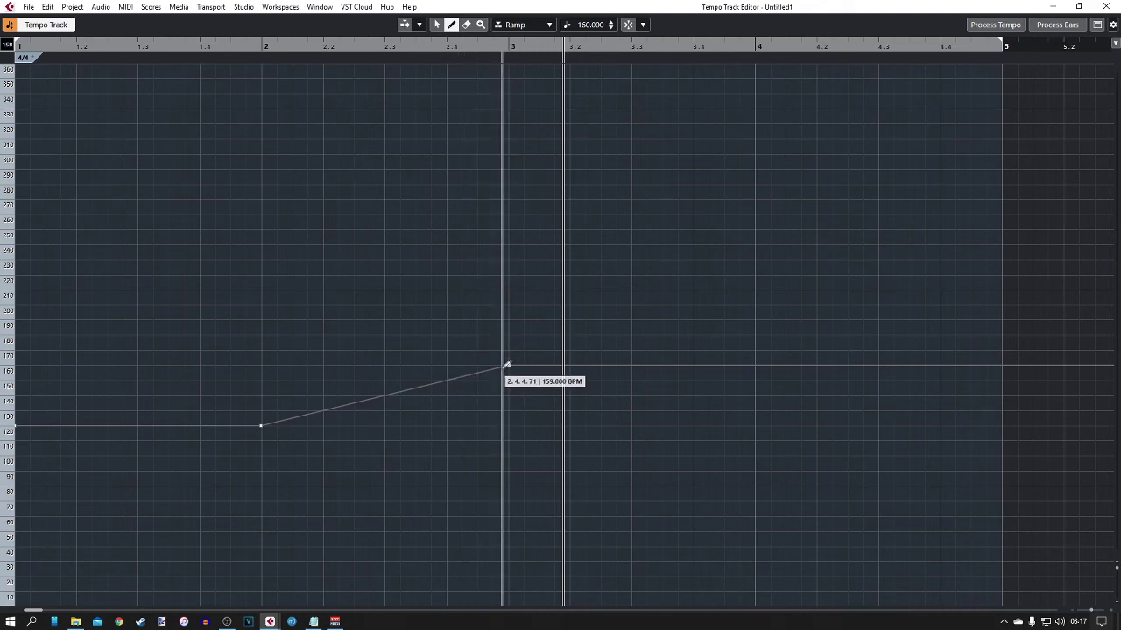
# - Try a 202 BPM step point and a step back down after bar 3, then undo both
pyautogui.click(539, 24)
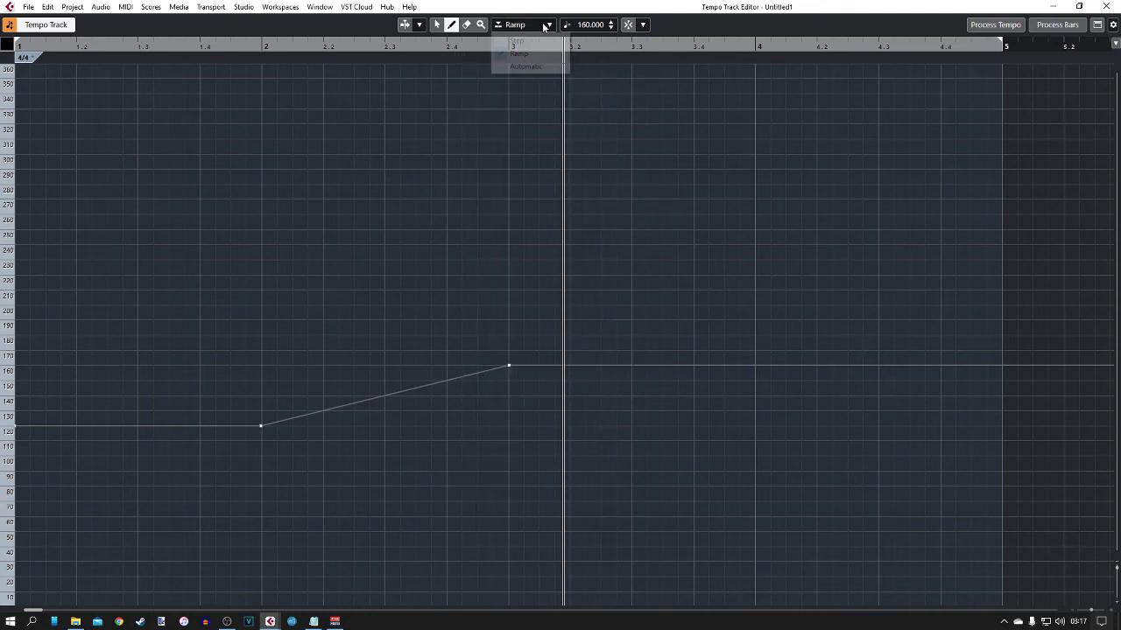
pyautogui.click(519, 43)
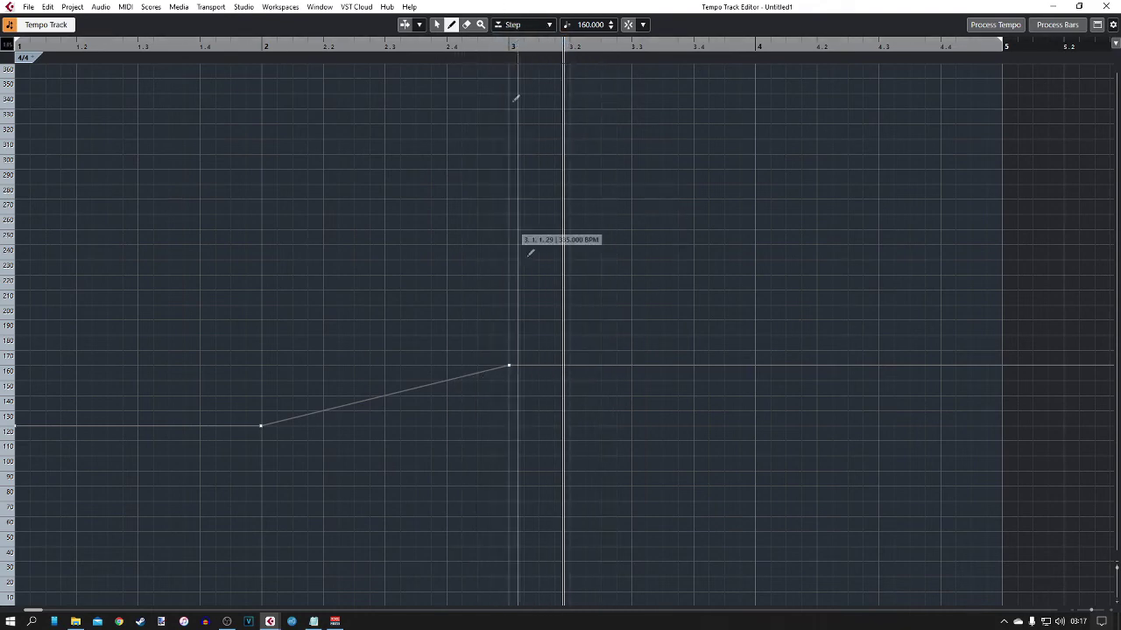
pyautogui.click(556, 301)
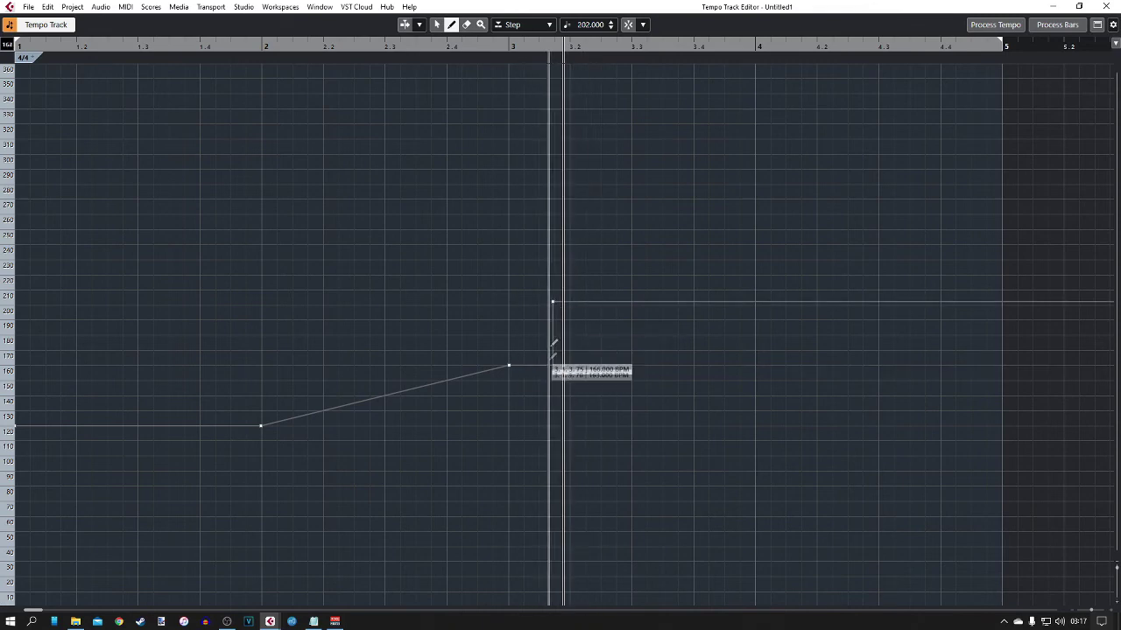
pyautogui.click(649, 426)
pyautogui.hotkey('ctrl', 'z')
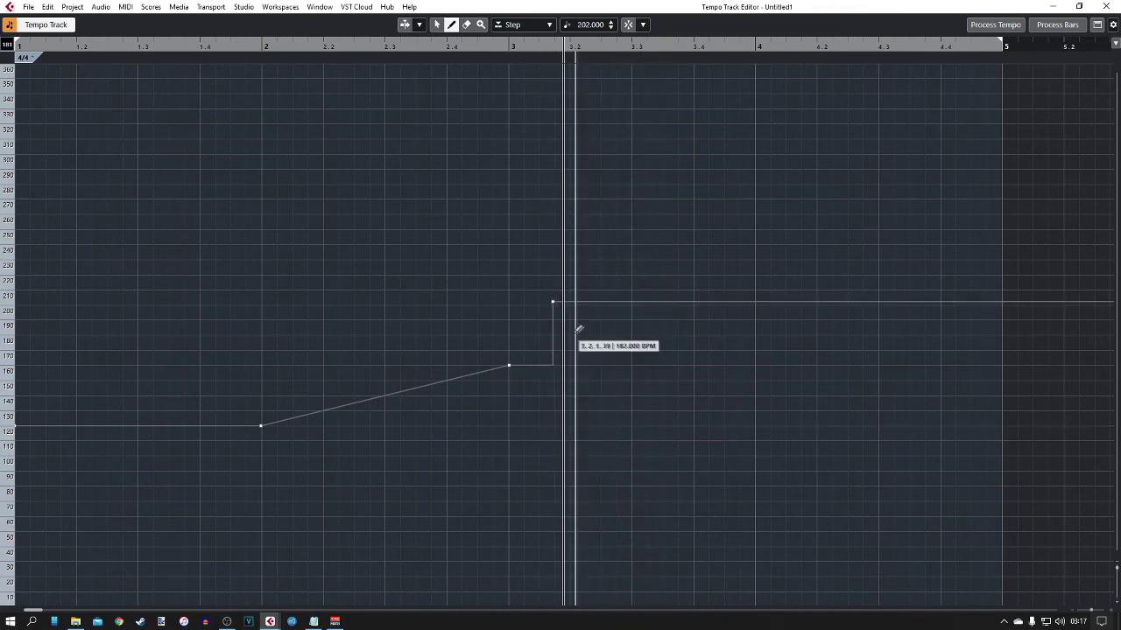
pyautogui.hotkey('ctrl', 'z')
# - Try a ramp down to 60 BPM at bar 4, undo it, and set the insertion type to Step
pyautogui.click(528, 25)
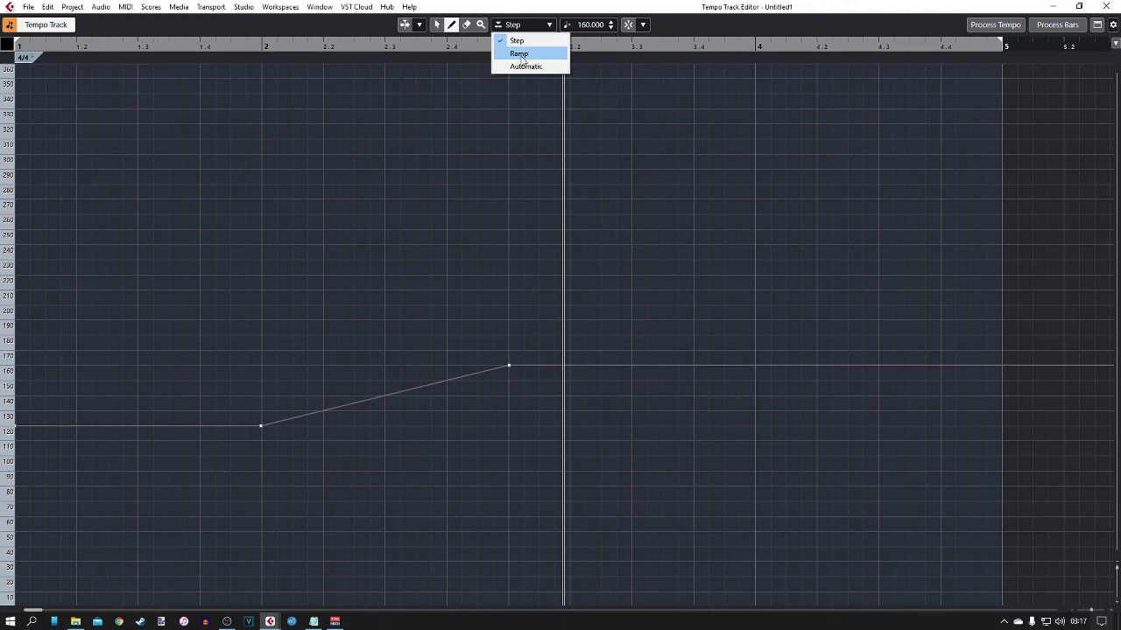
pyautogui.click(525, 52)
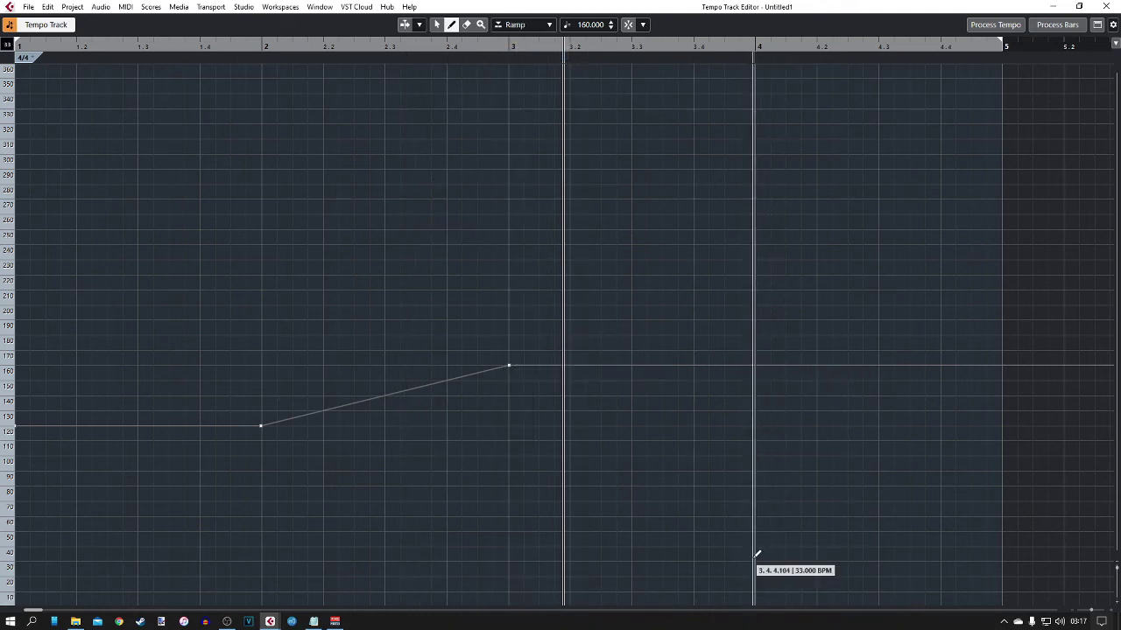
pyautogui.click(758, 514)
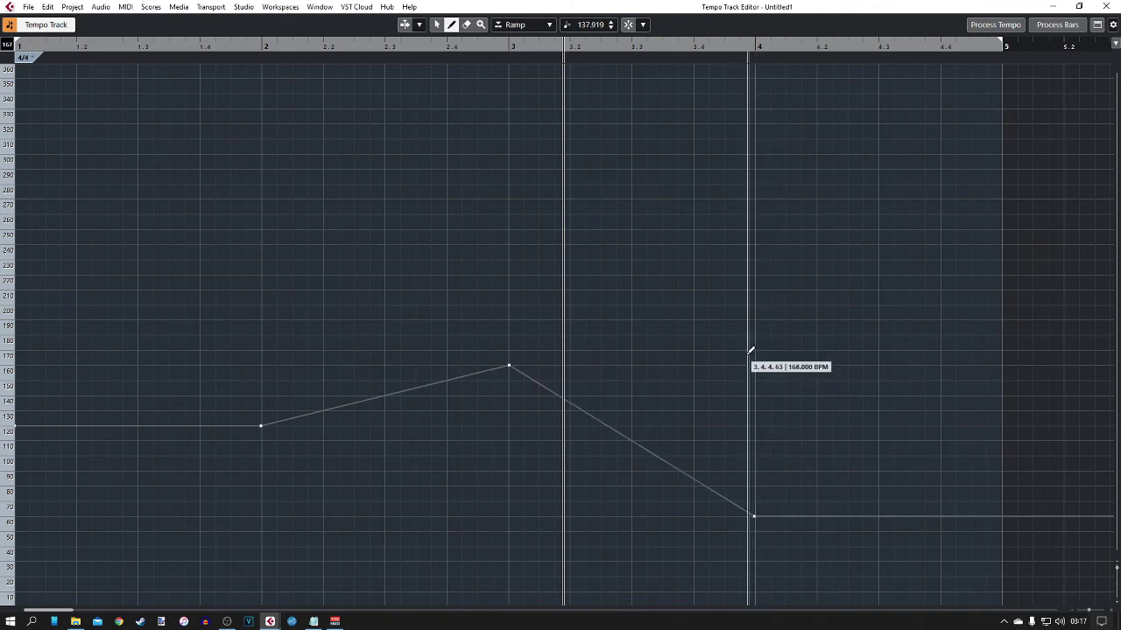
pyautogui.hotkey('ctrl', 'z')
pyautogui.click(515, 29)
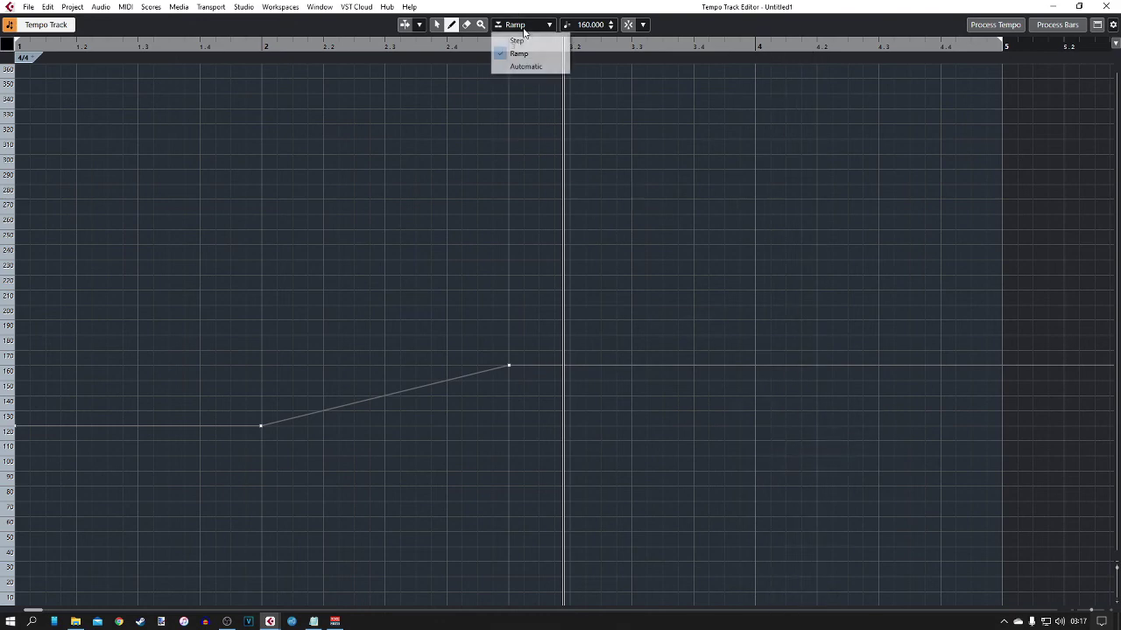
pyautogui.click(520, 40)
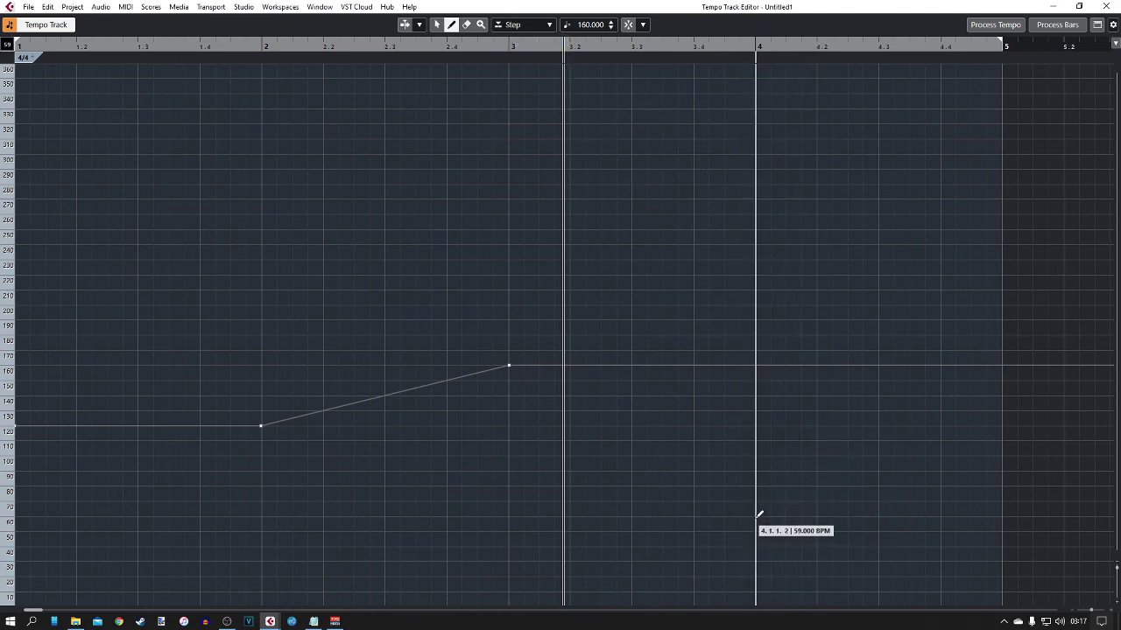
# - Add a step drop to 60 BPM at bar 4 and play back the whole tempo curve
pyautogui.click(759, 515)
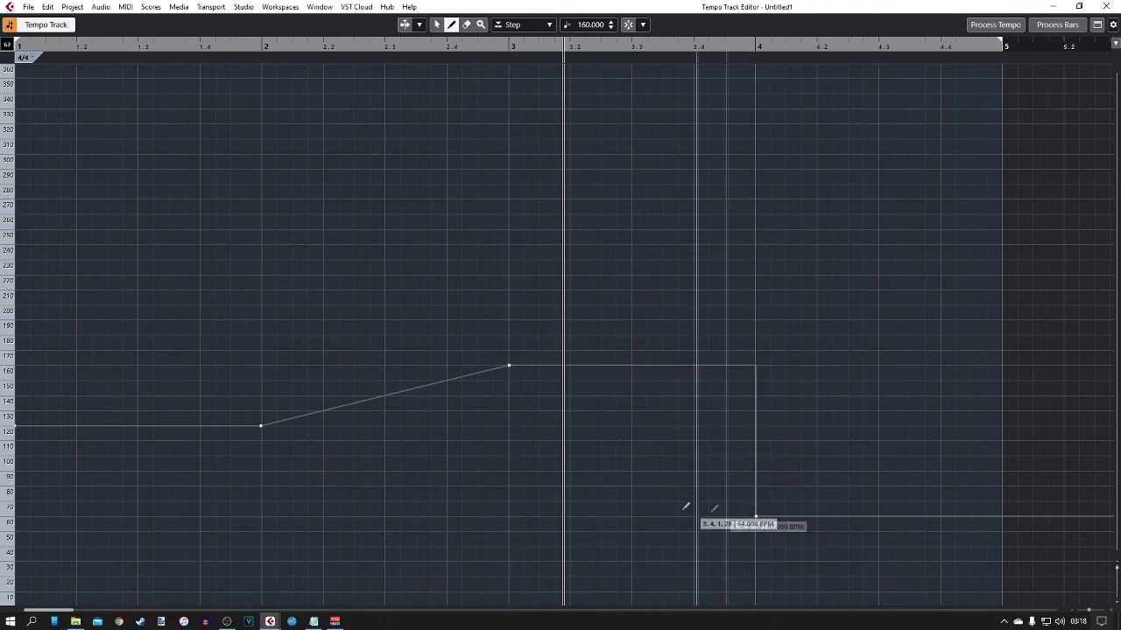
pyautogui.press('g')
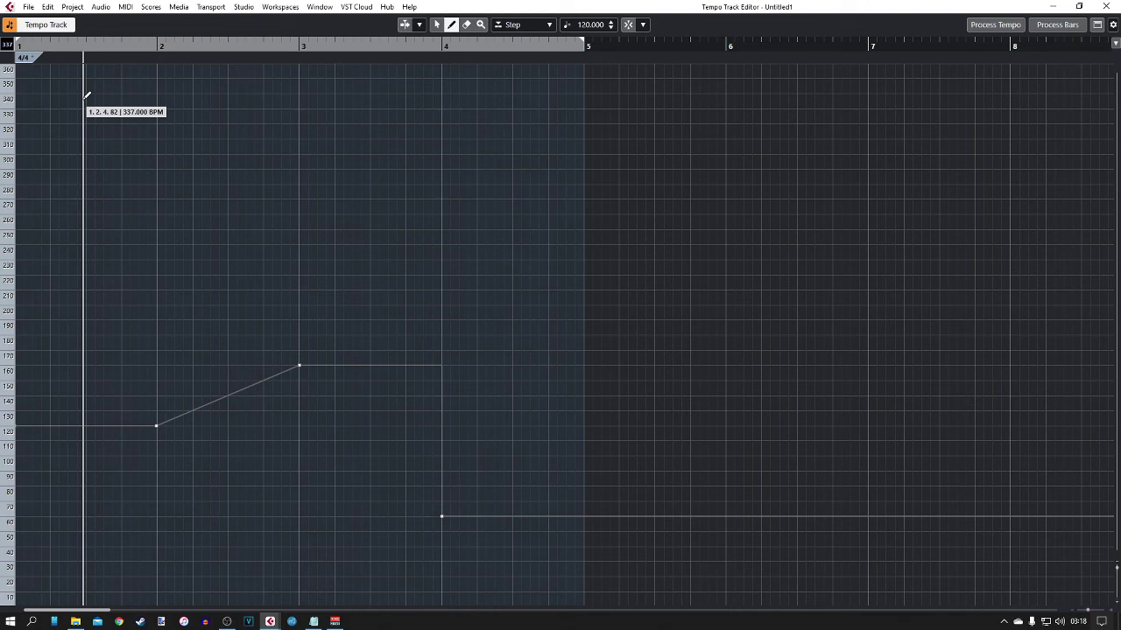
pyautogui.press('space')
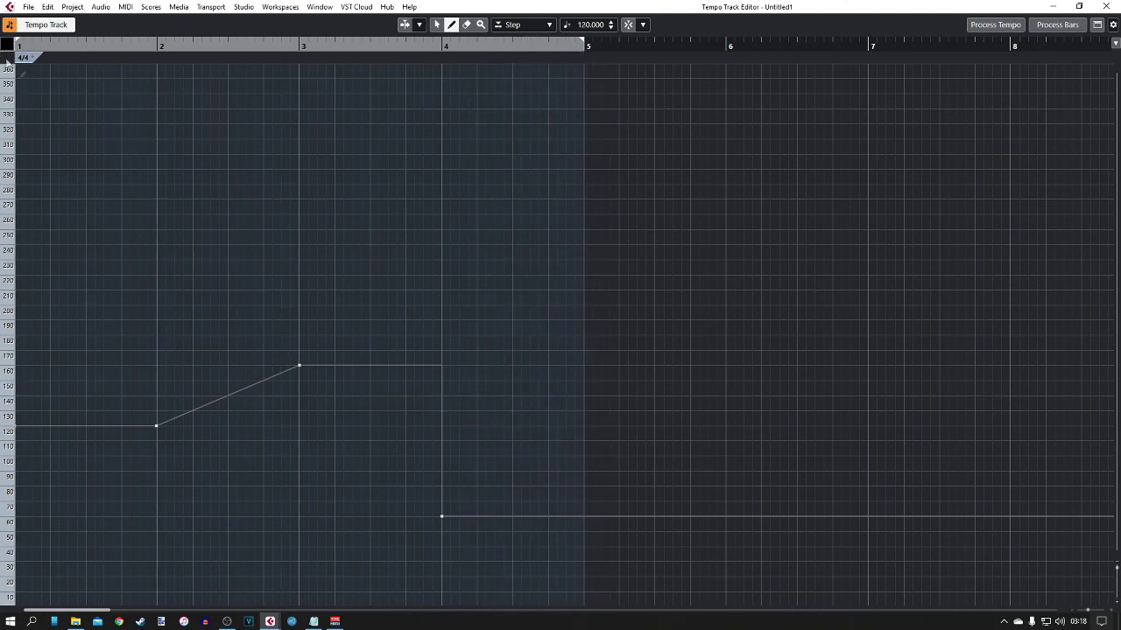
# - Zoom the tempo timeline in and out to review the 120-to-160 BPM ramp and drop at bar 4
pyautogui.press('h')
pyautogui.press('g')
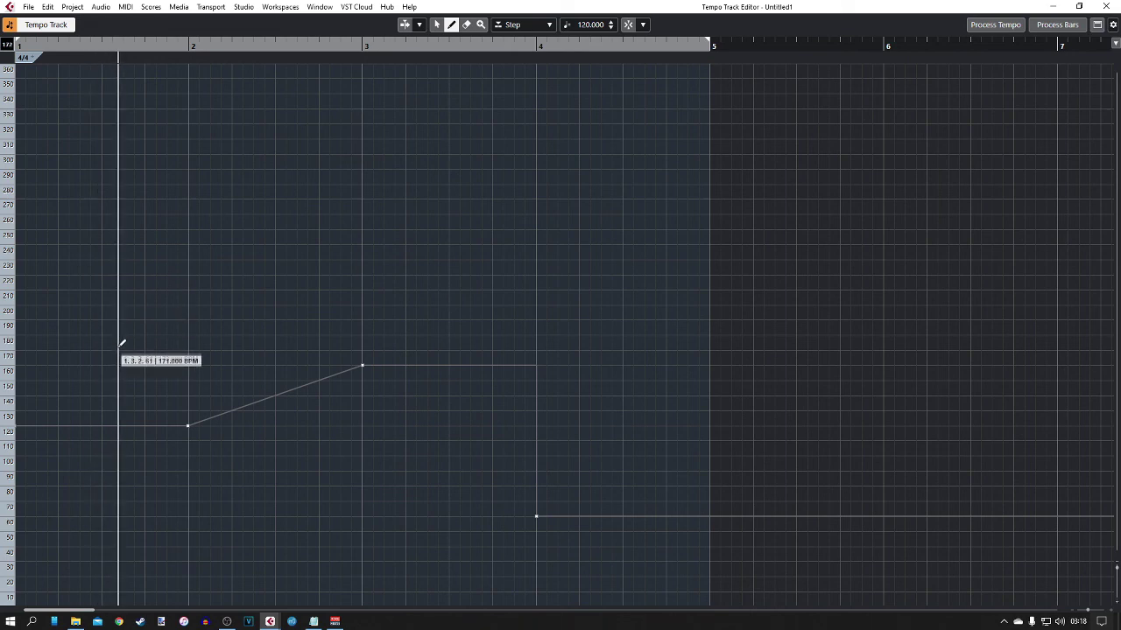
pyautogui.scroll(1, 120, 342)
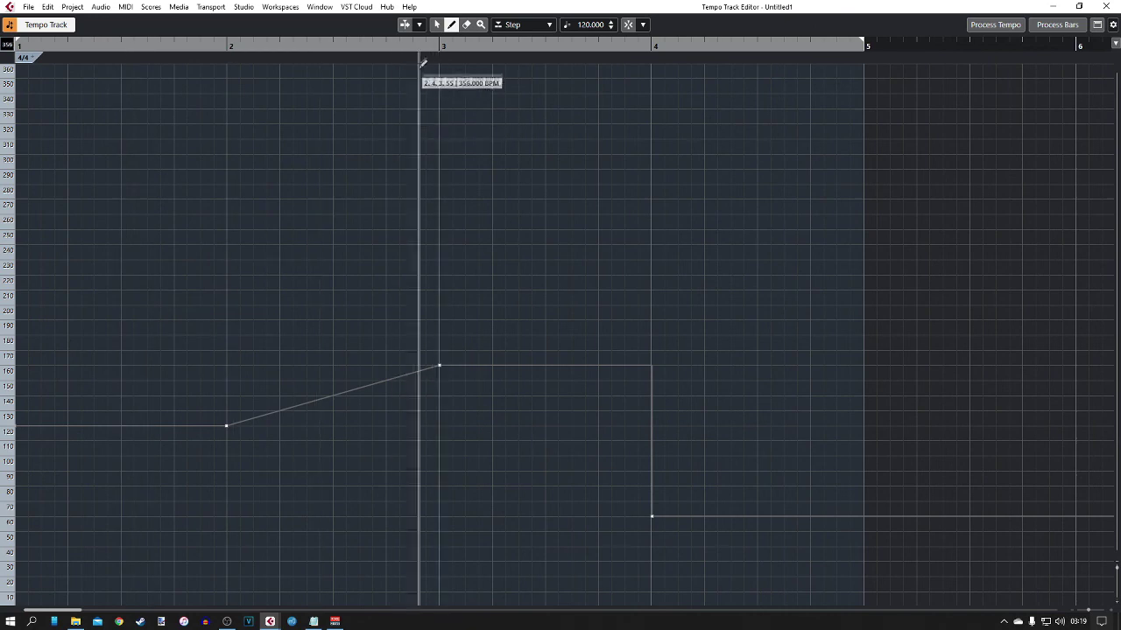
pyautogui.click(1105, 6)
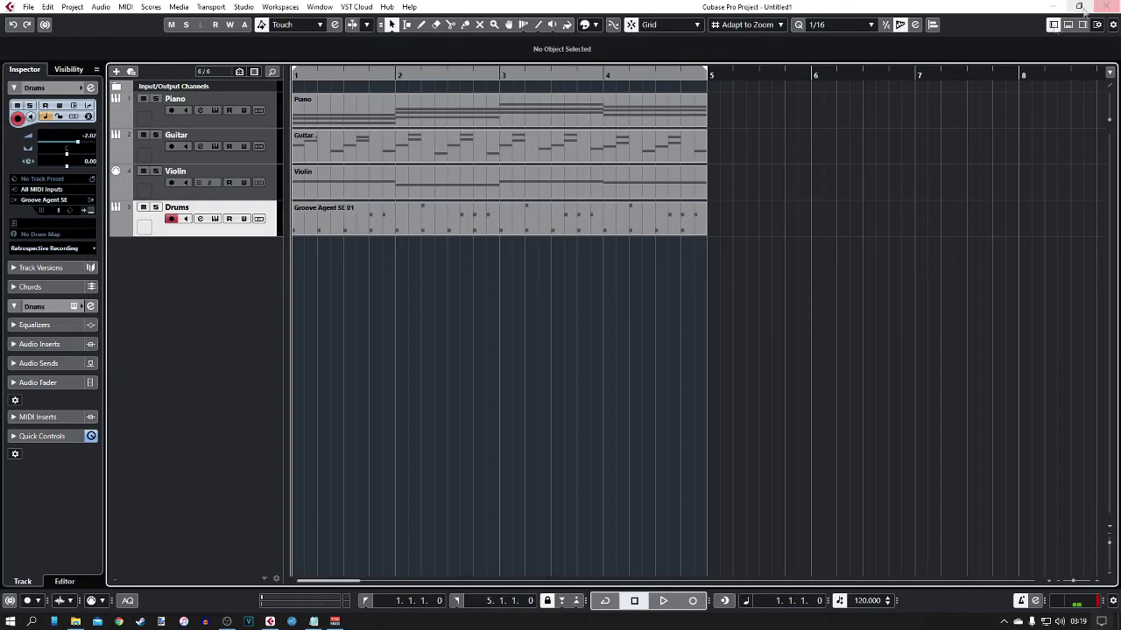
pyautogui.click(1068, 25)
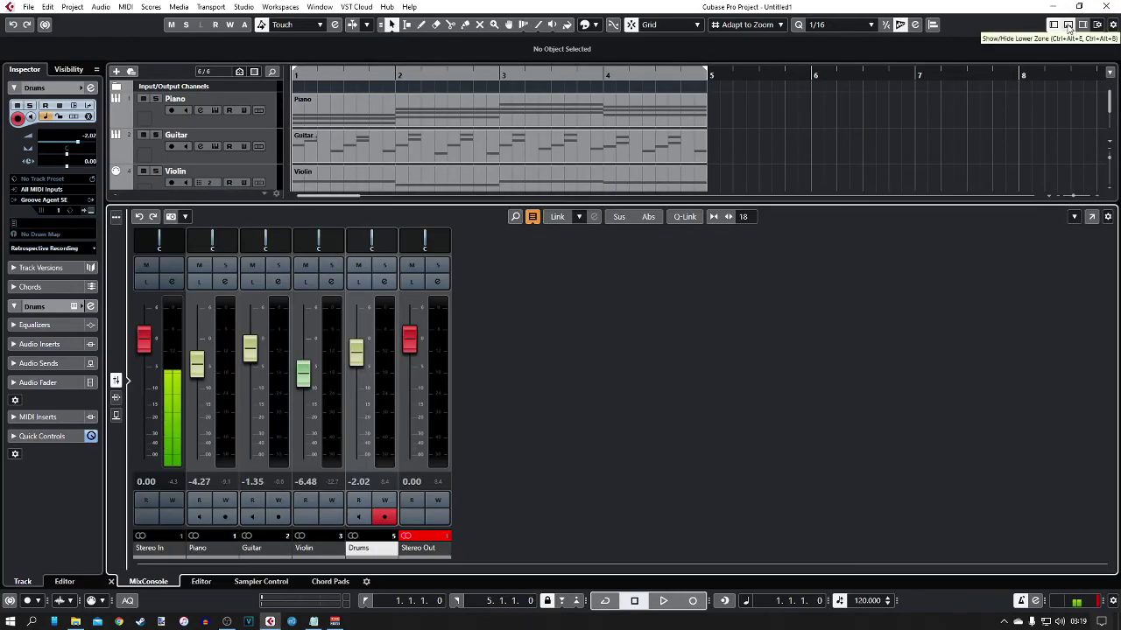
pyautogui.click(1068, 25)
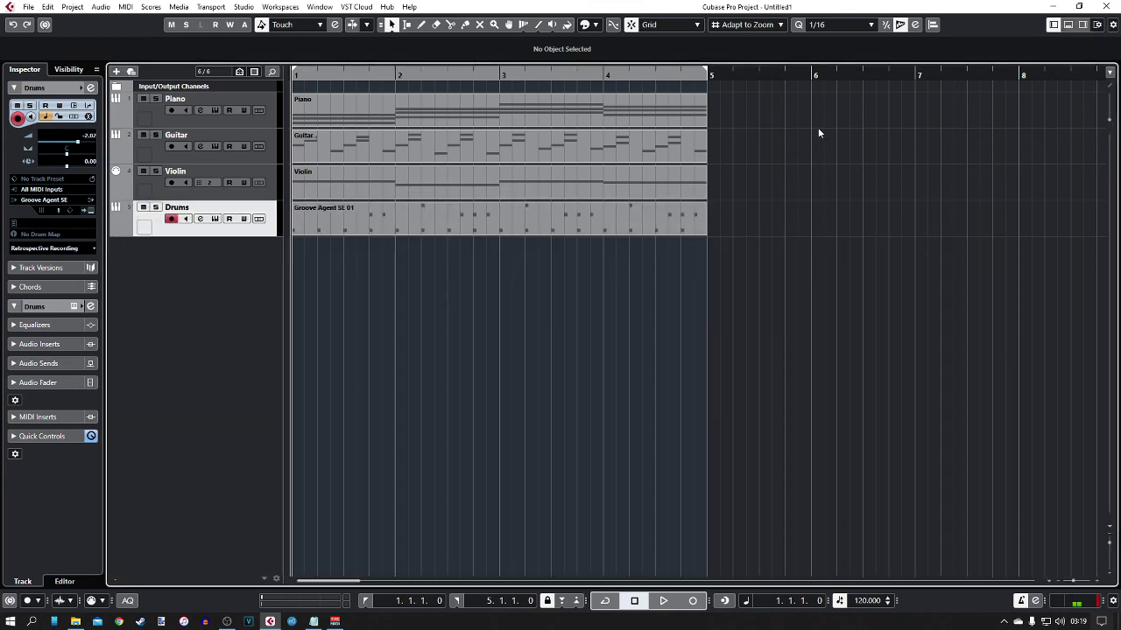